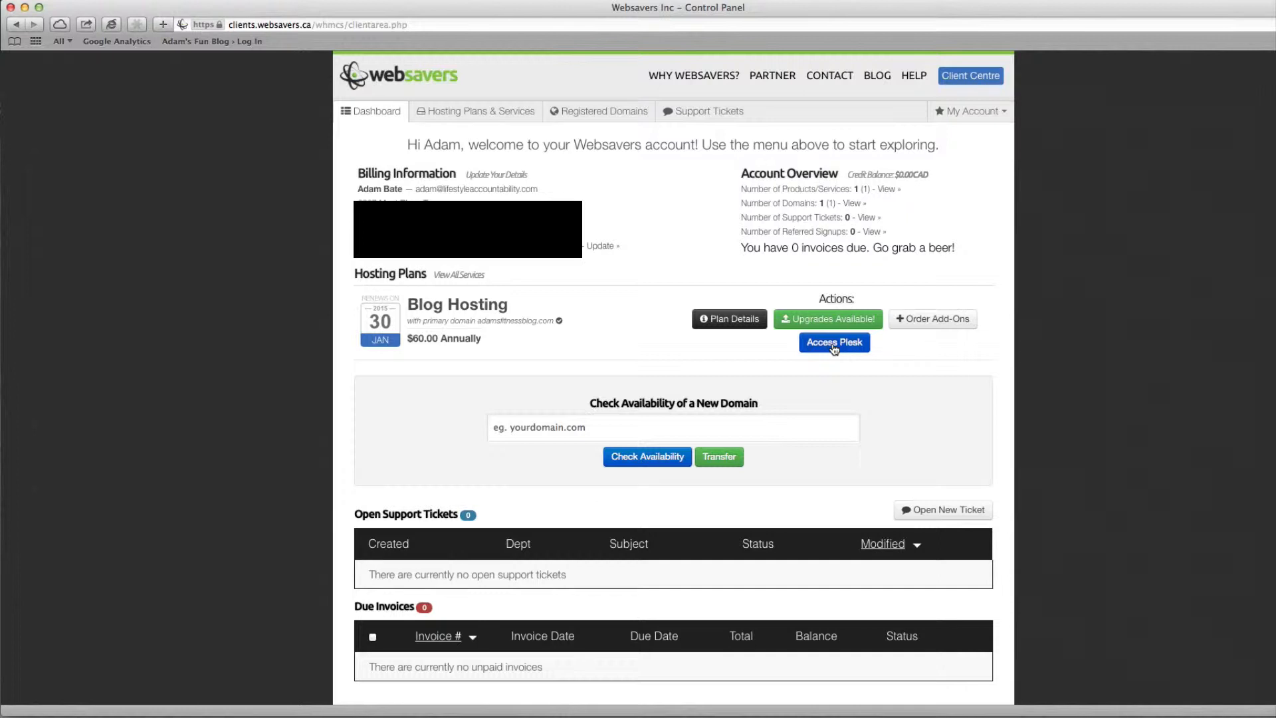
Step: Launch Plesk from the Blog Hosting plan to reach Websites & Domains for adamsfitnessblog.com
{"action": "left_click", "coordinate": [834, 345]}
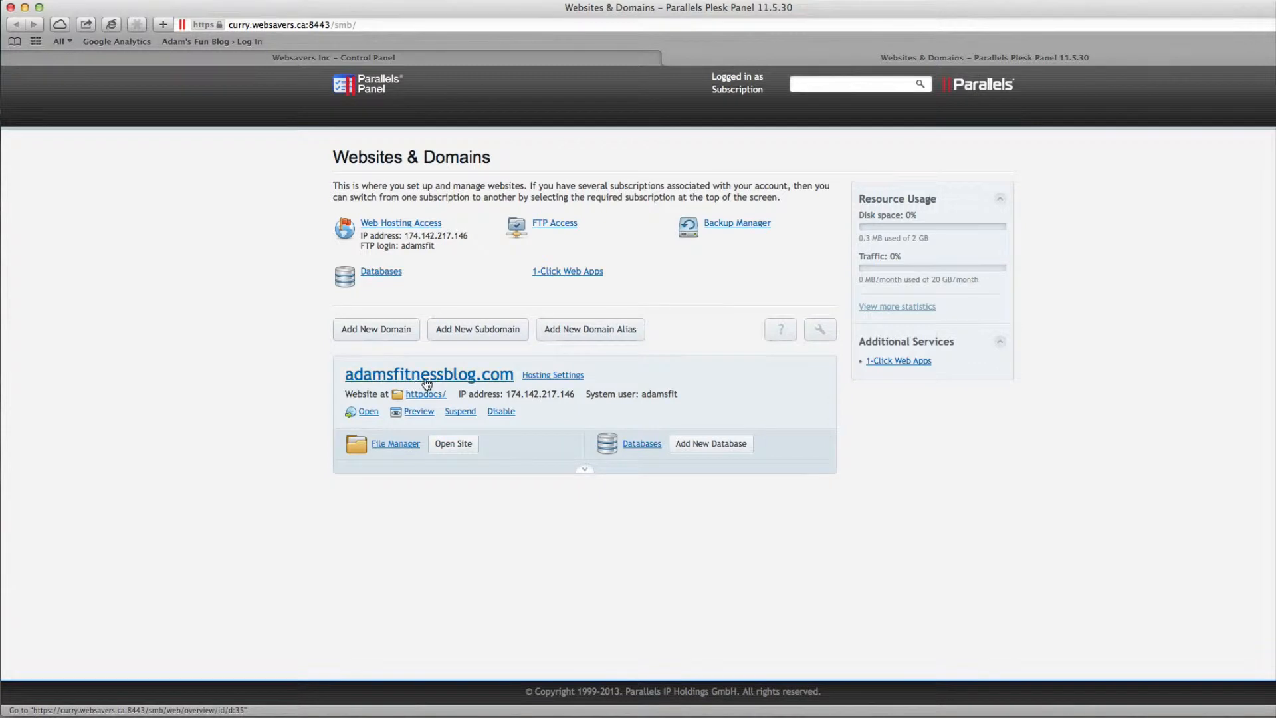
Step: Browse the 1-Click Web Apps catalogue, search 'Wordpress', and open WordPress under Content Management
{"action": "left_click", "coordinate": [909, 362]}
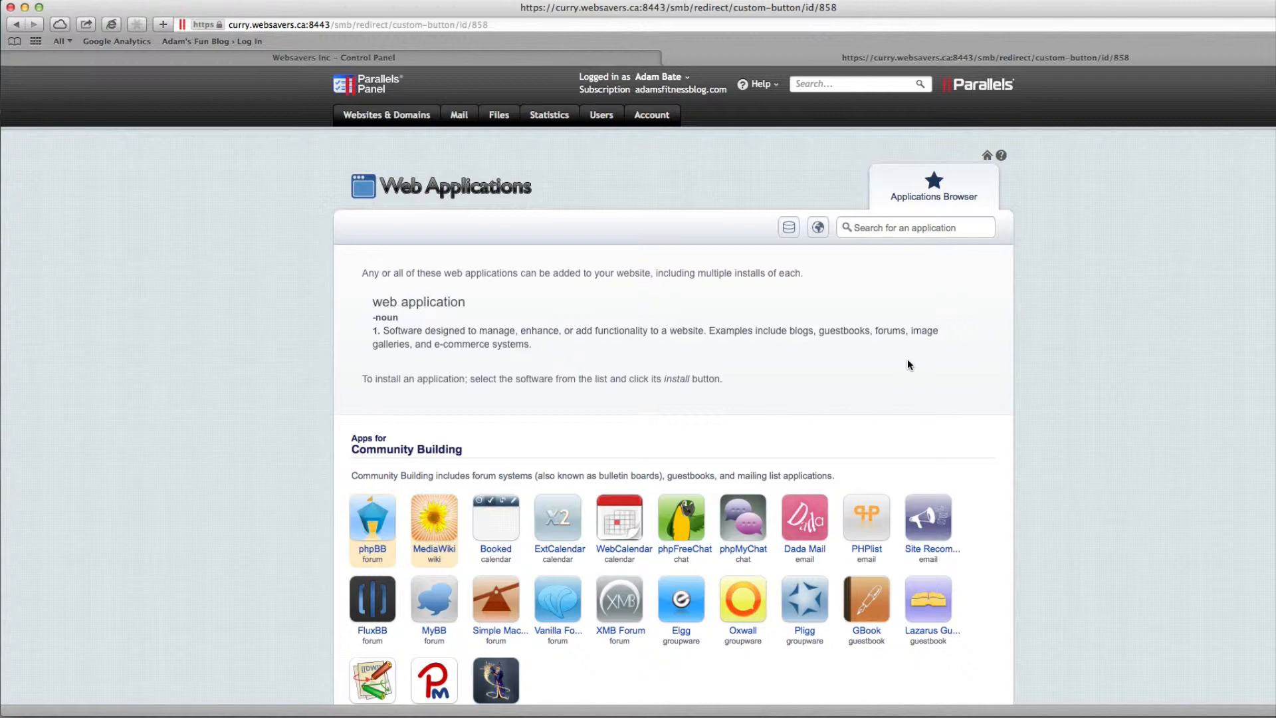
{"action": "scroll", "coordinate": [584, 306], "scroll_direction": "down", "scroll_amount": 10}
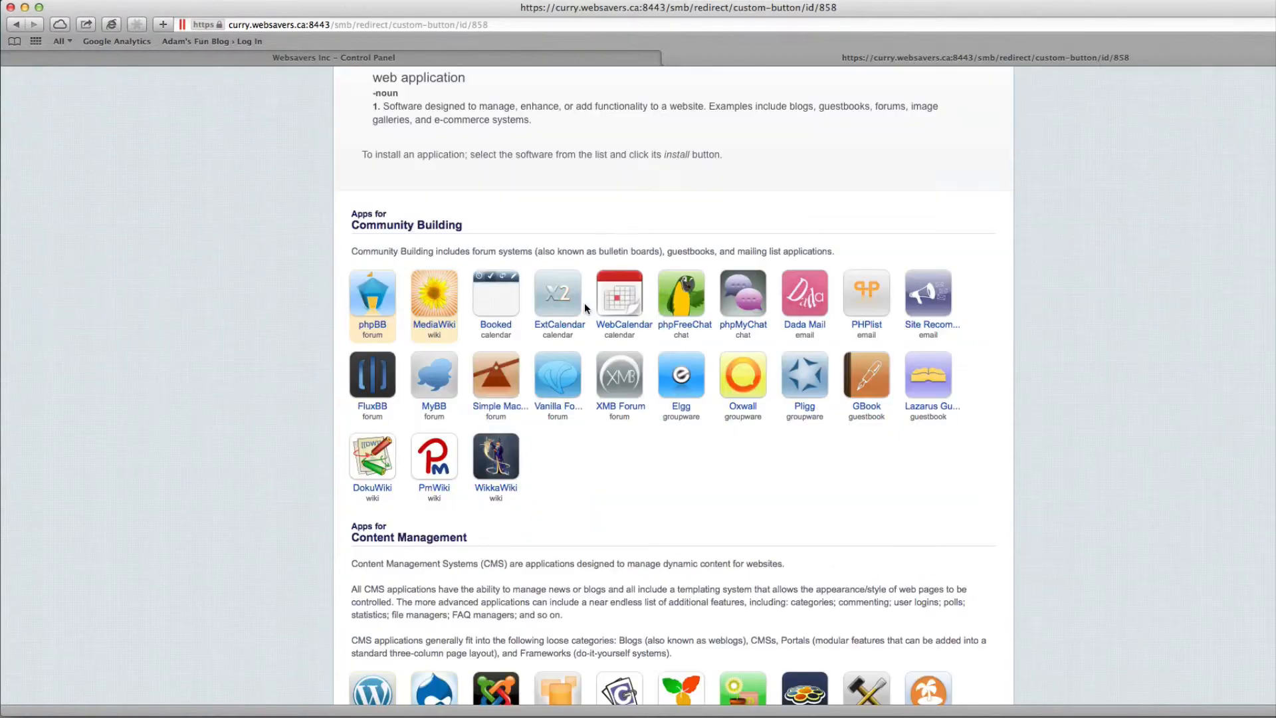
{"action": "scroll", "coordinate": [584, 307], "scroll_direction": "down", "scroll_amount": 1}
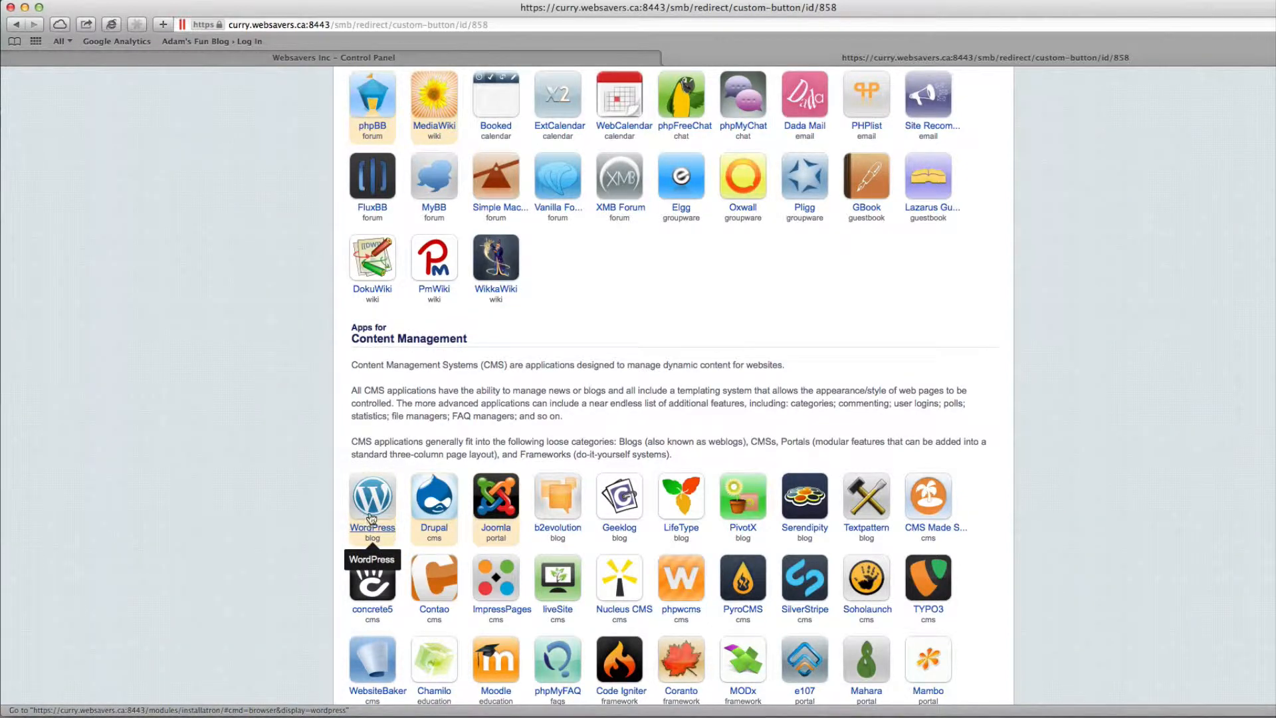
{"action": "scroll", "coordinate": [363, 520], "scroll_direction": "up", "scroll_amount": 10}
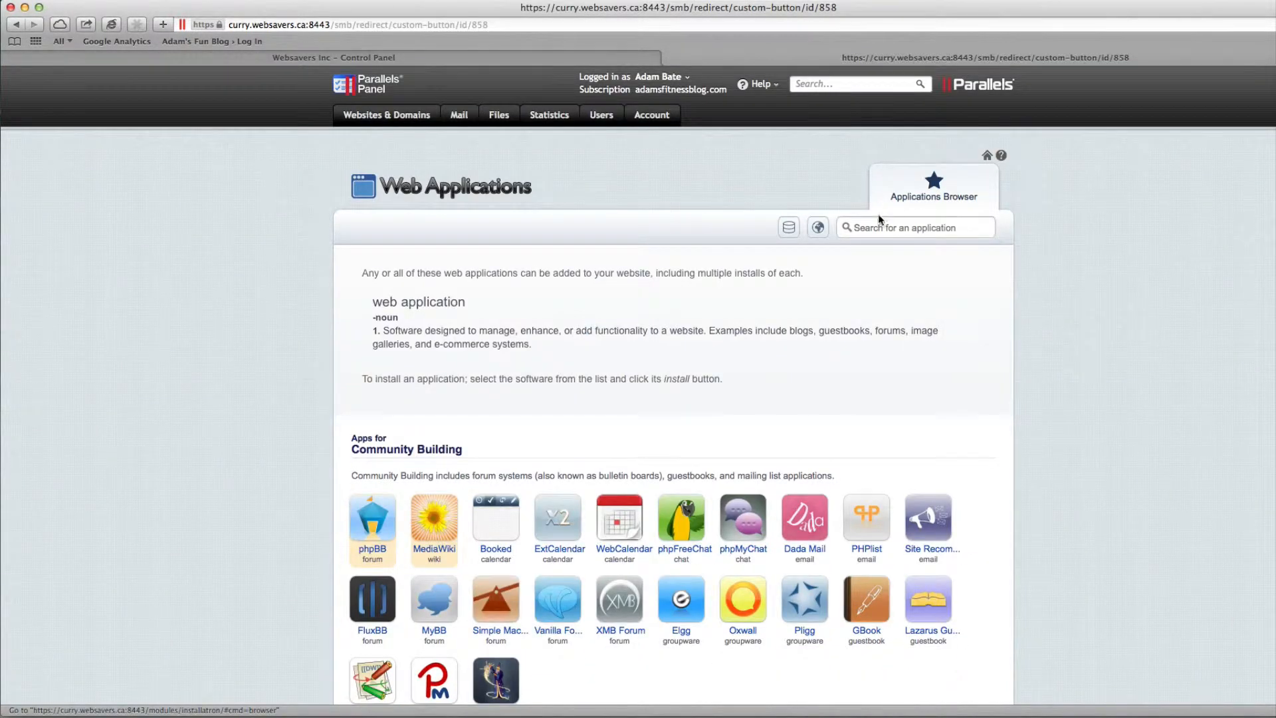
{"action": "left_click", "coordinate": [874, 224]}
{"action": "type", "text": "Wordpress"}
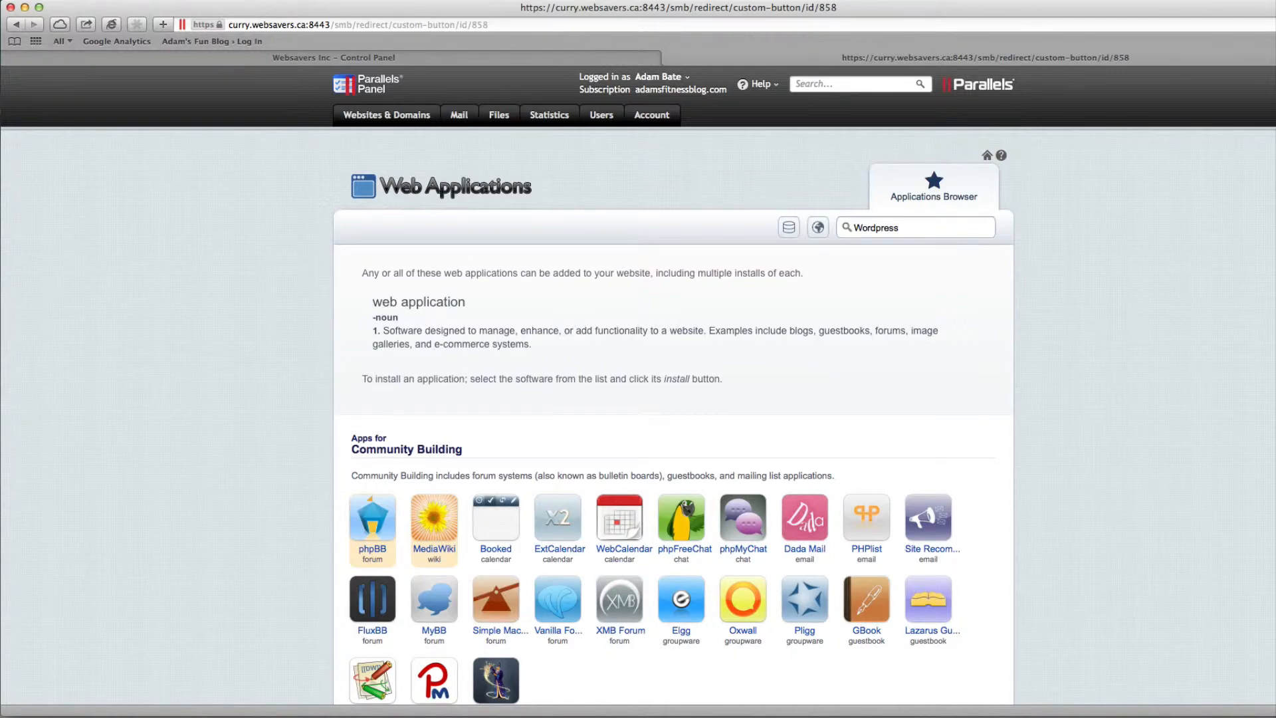
{"action": "key", "text": "Return"}
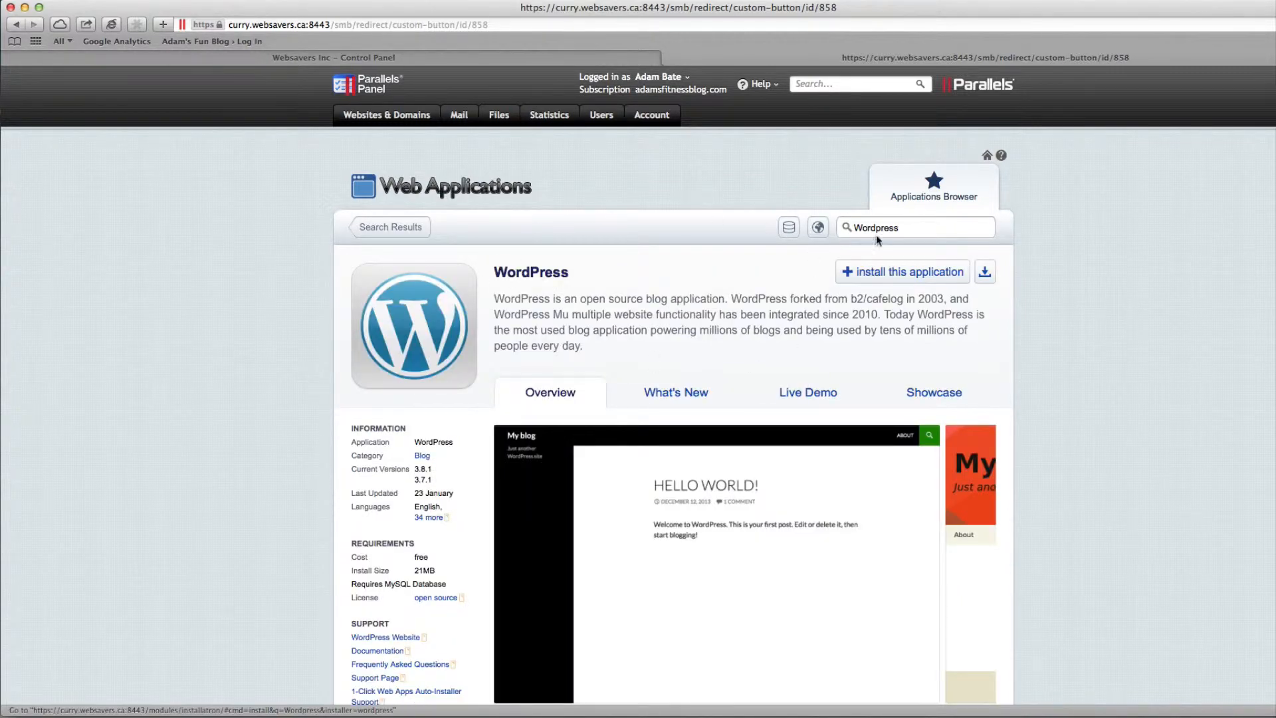
{"action": "double_click", "coordinate": [906, 232]}
{"action": "key", "text": "BackSpace"}
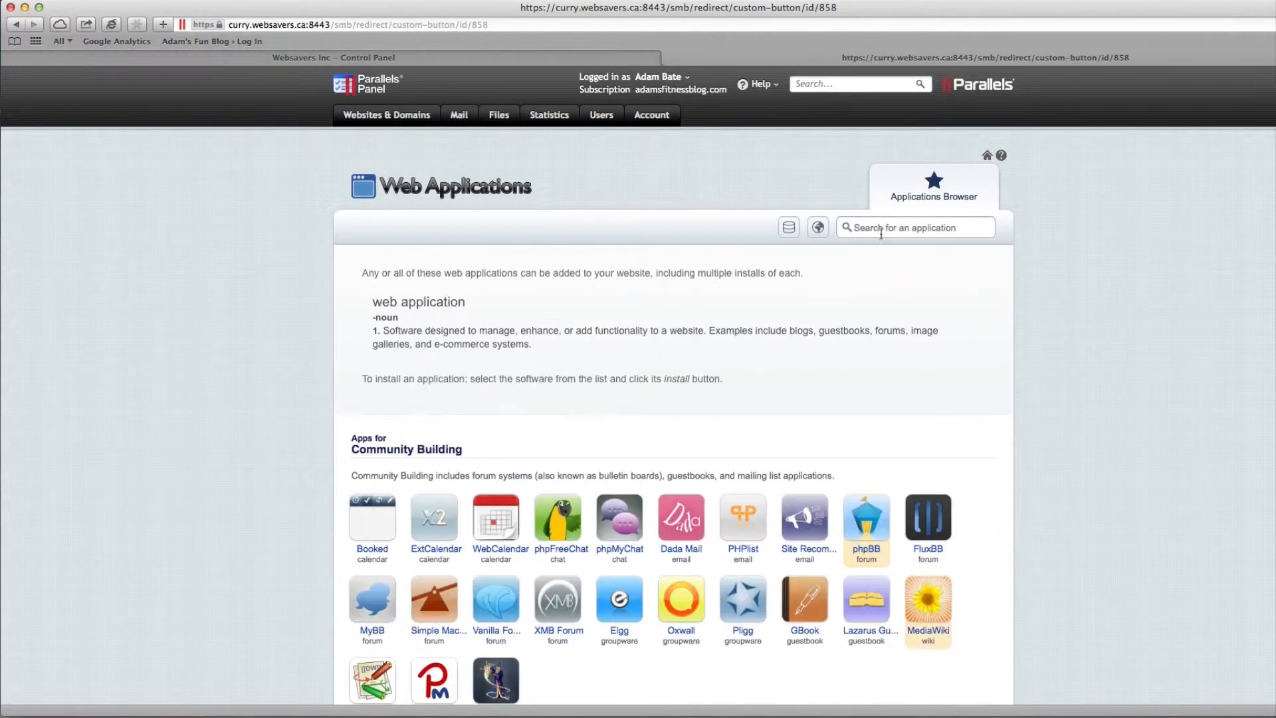
{"action": "scroll", "coordinate": [476, 366], "scroll_direction": "down", "scroll_amount": 6}
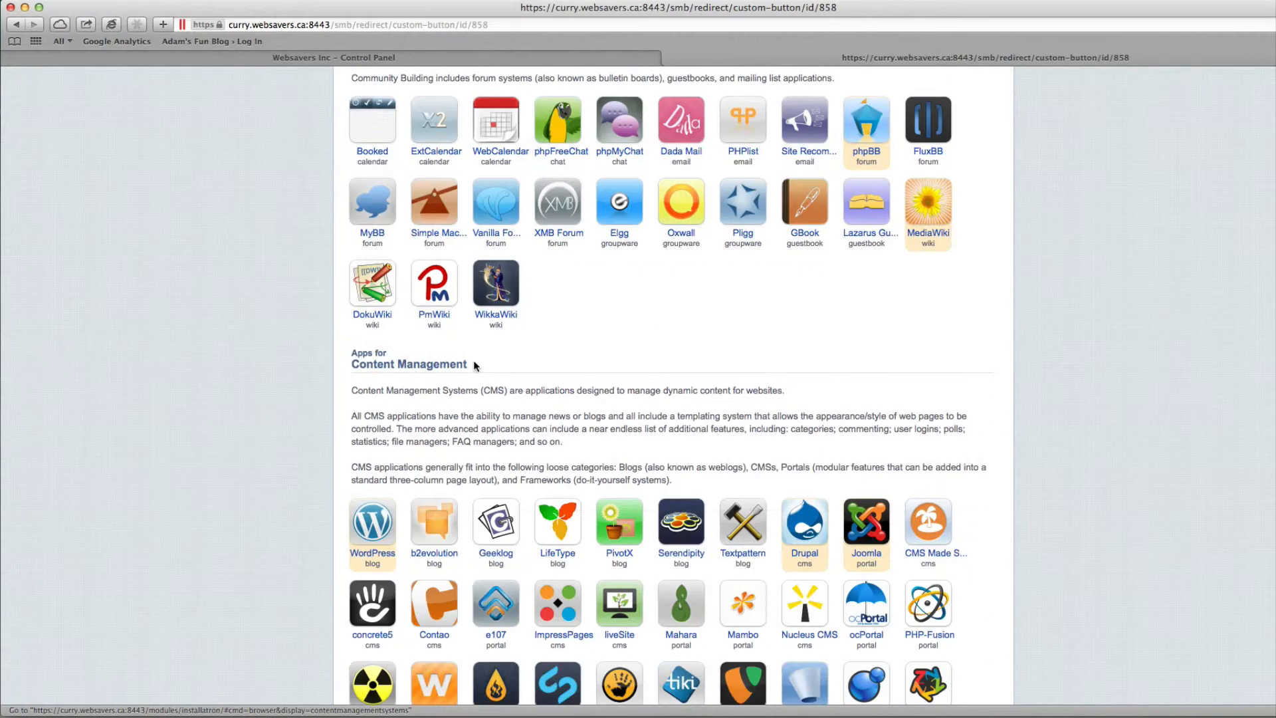
{"action": "left_click", "coordinate": [379, 527]}
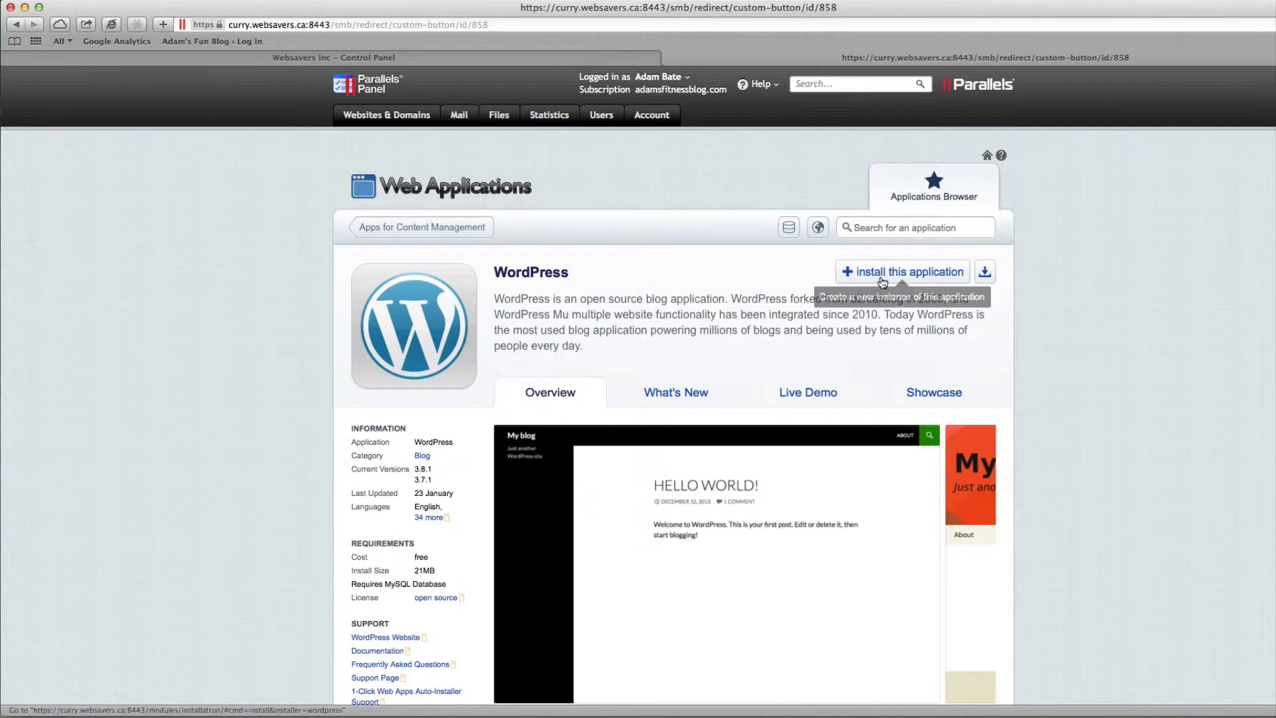
{"action": "left_click", "coordinate": [902, 273]}
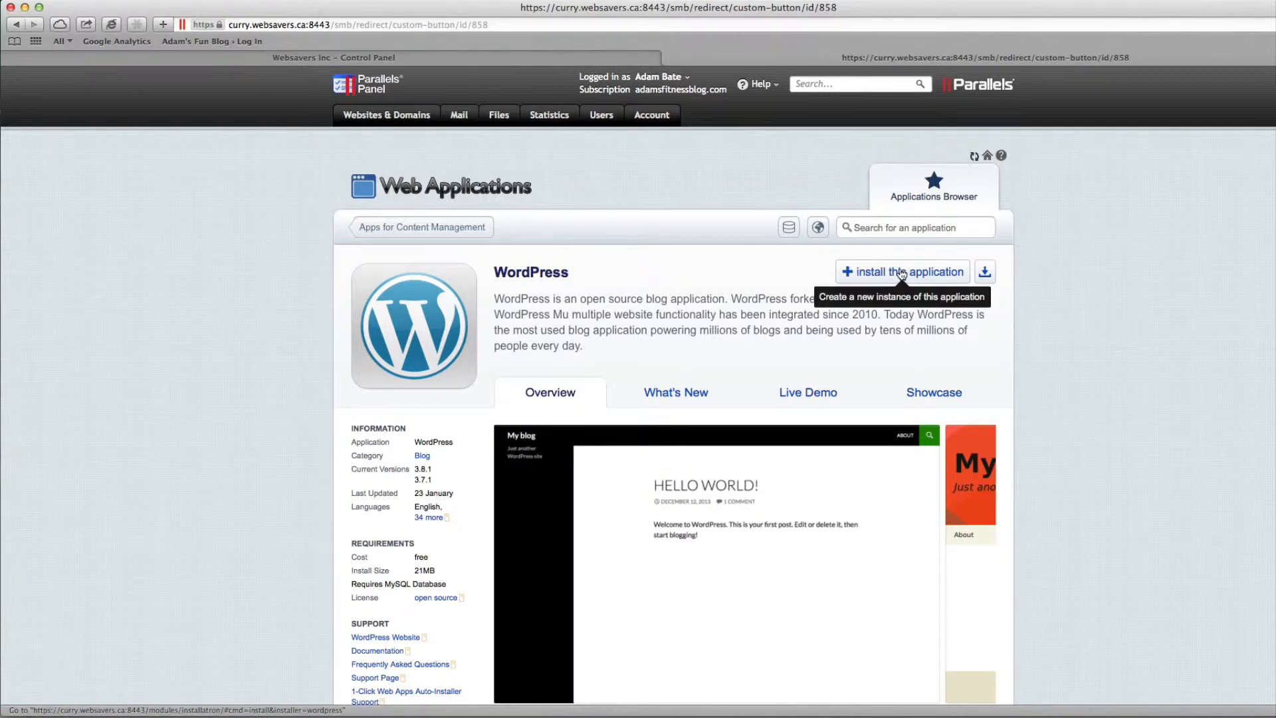
{"action": "scroll", "coordinate": [899, 278], "scroll_direction": "down", "scroll_amount": 1}
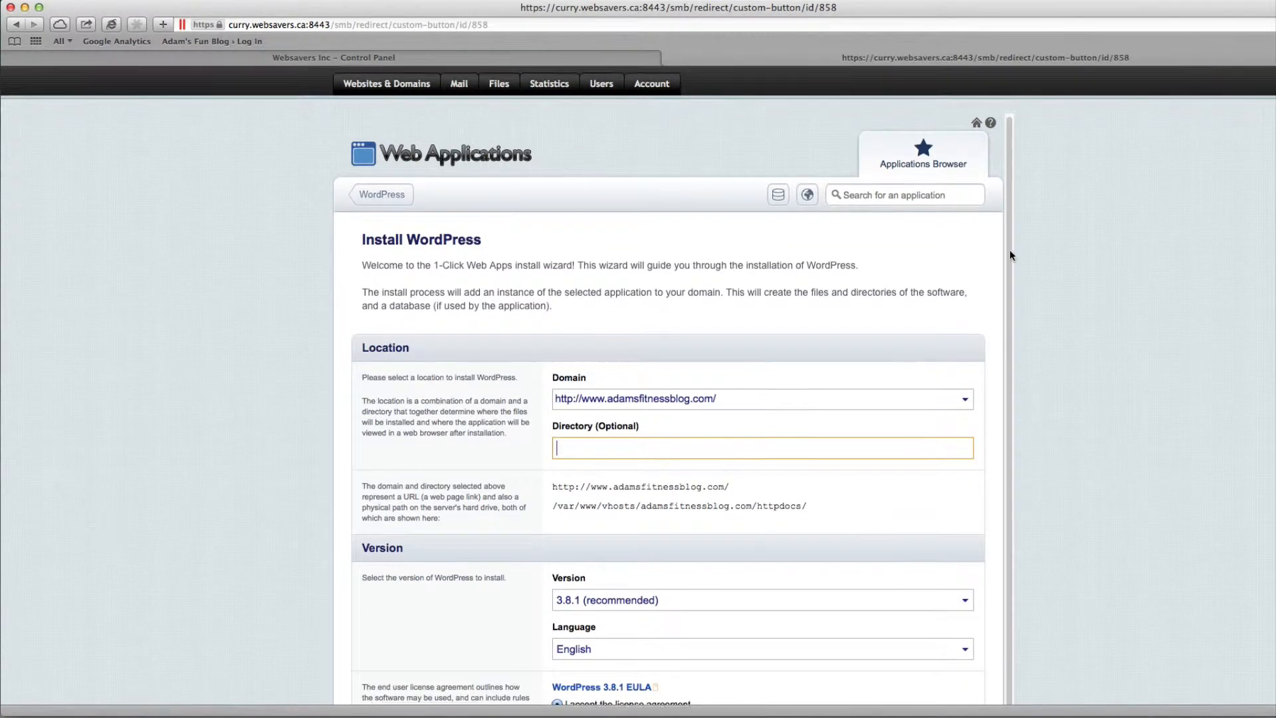
{"action": "scroll", "coordinate": [980, 257], "scroll_direction": "down", "scroll_amount": 3}
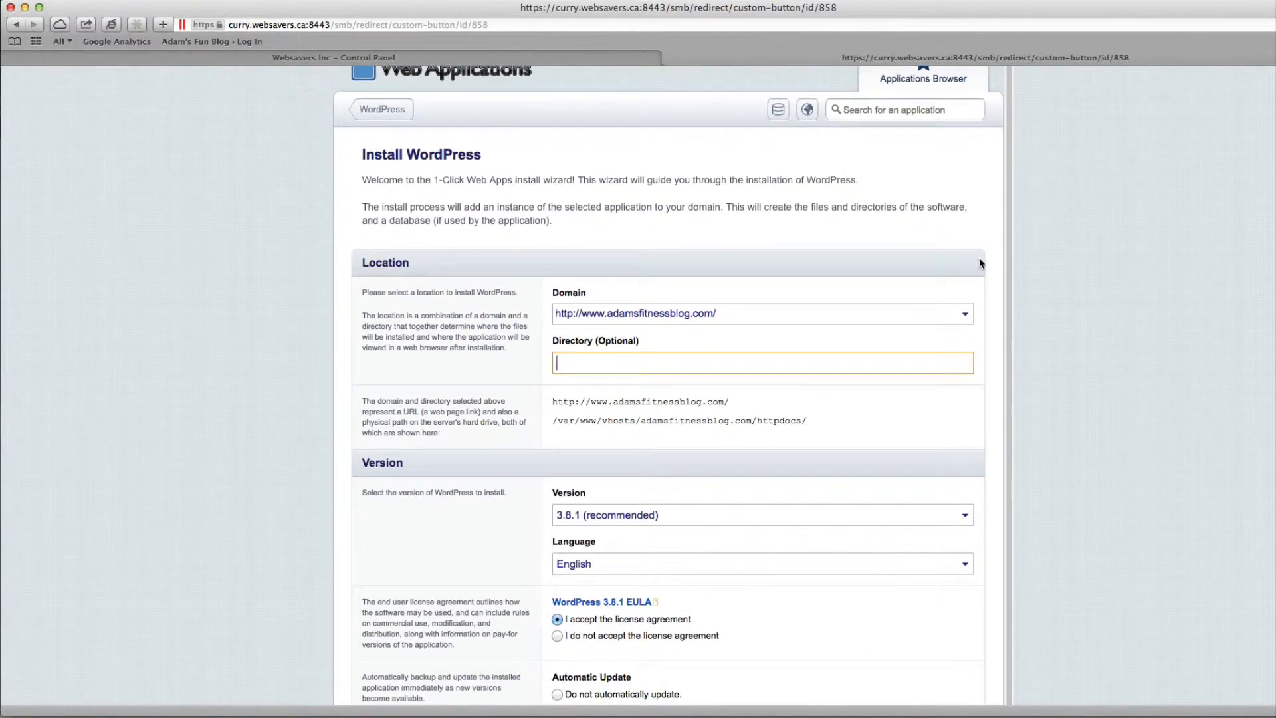
{"action": "scroll", "coordinate": [991, 265], "scroll_direction": "down", "scroll_amount": 1}
{"action": "scroll", "coordinate": [997, 267], "scroll_direction": "down", "scroll_amount": 1}
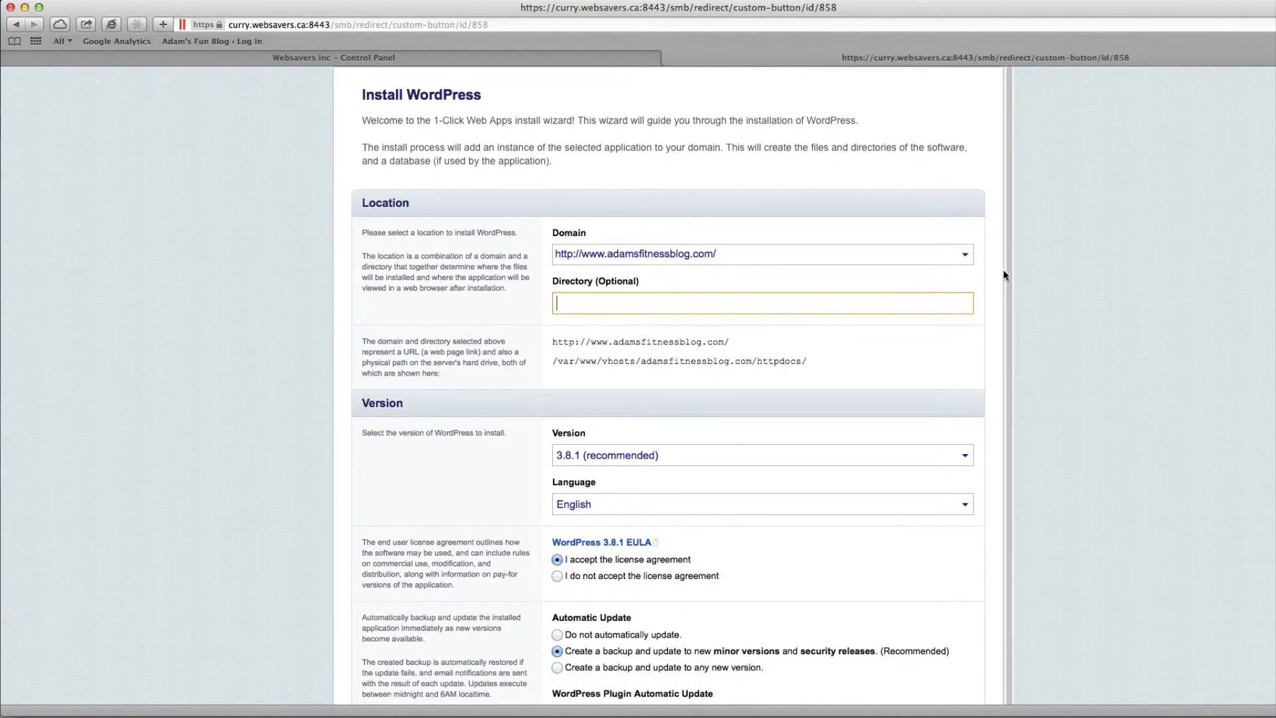
{"action": "left_click", "coordinate": [965, 256]}
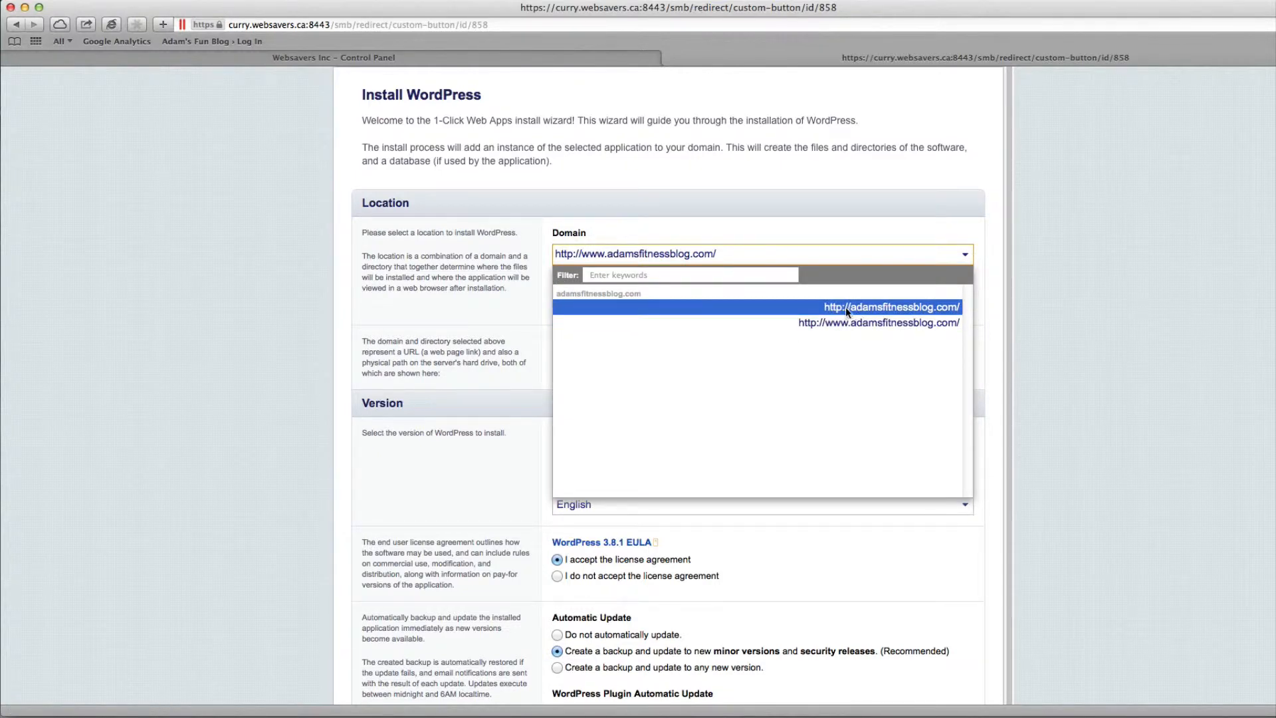
{"action": "left_click", "coordinate": [887, 322]}
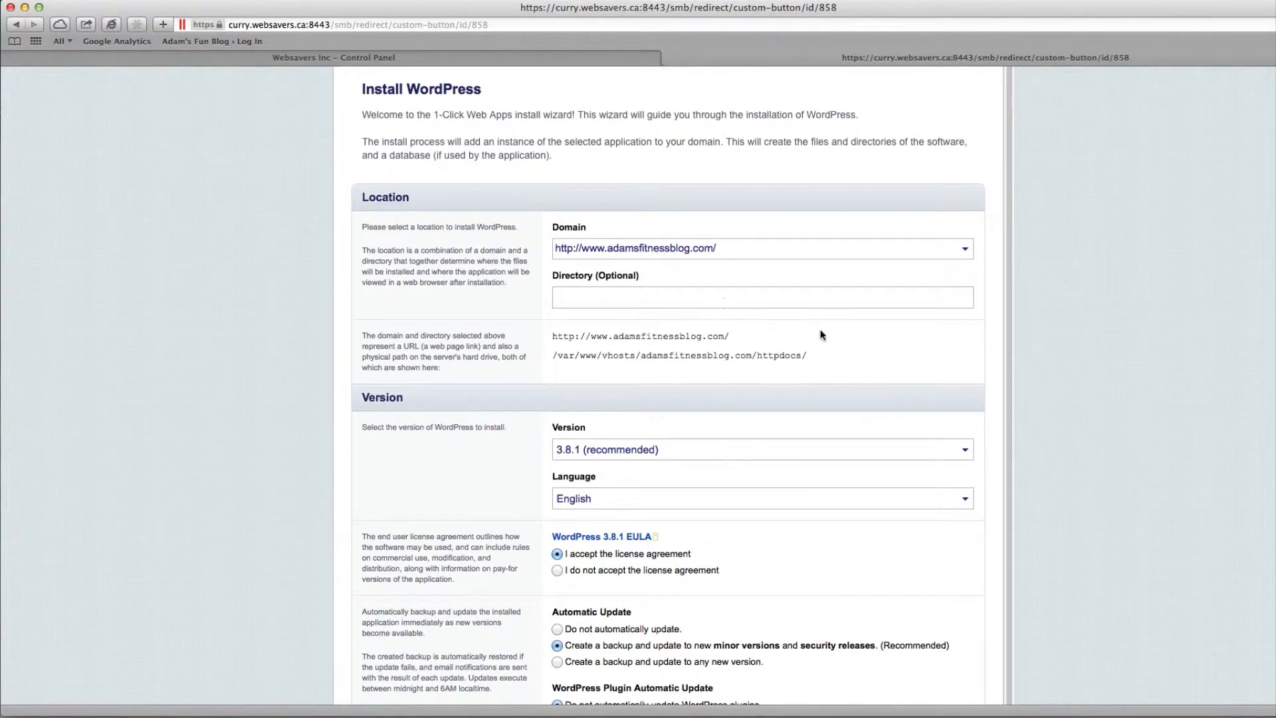
{"action": "scroll", "coordinate": [802, 340], "scroll_direction": "down", "scroll_amount": 1}
{"action": "scroll", "coordinate": [820, 403], "scroll_direction": "down", "scroll_amount": 1}
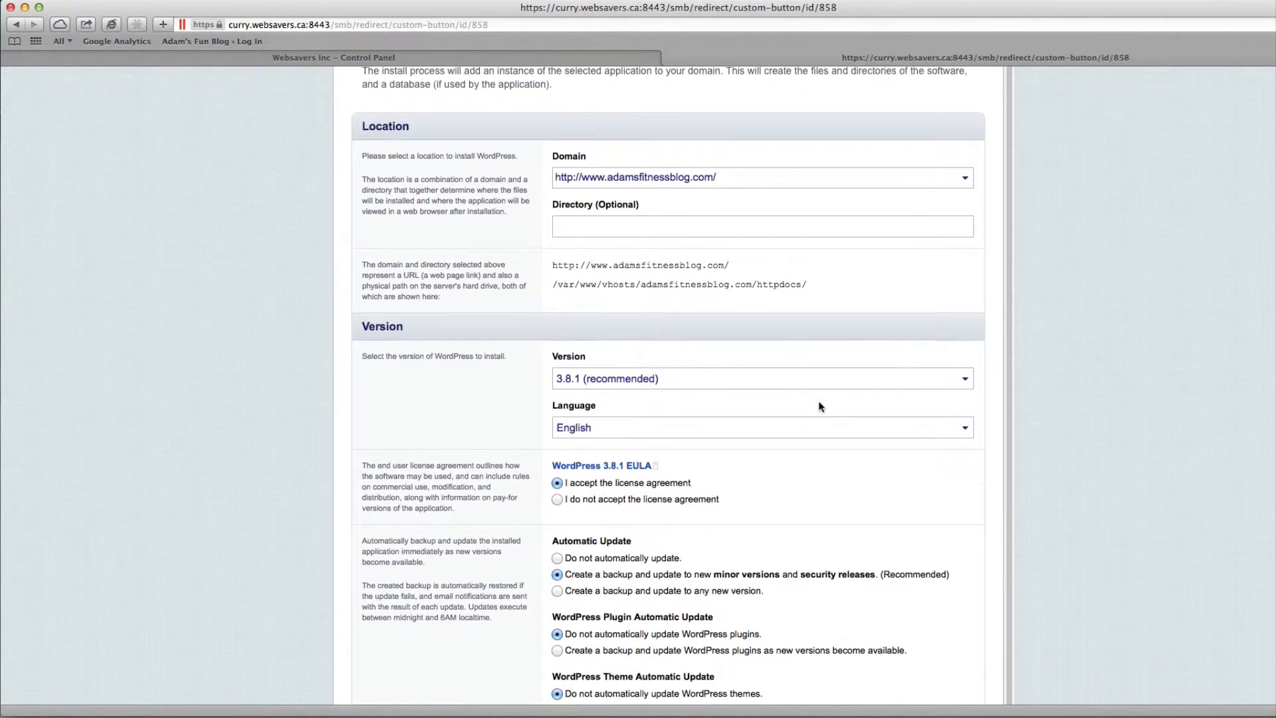
{"action": "scroll", "coordinate": [491, 351], "scroll_direction": "down", "scroll_amount": 2}
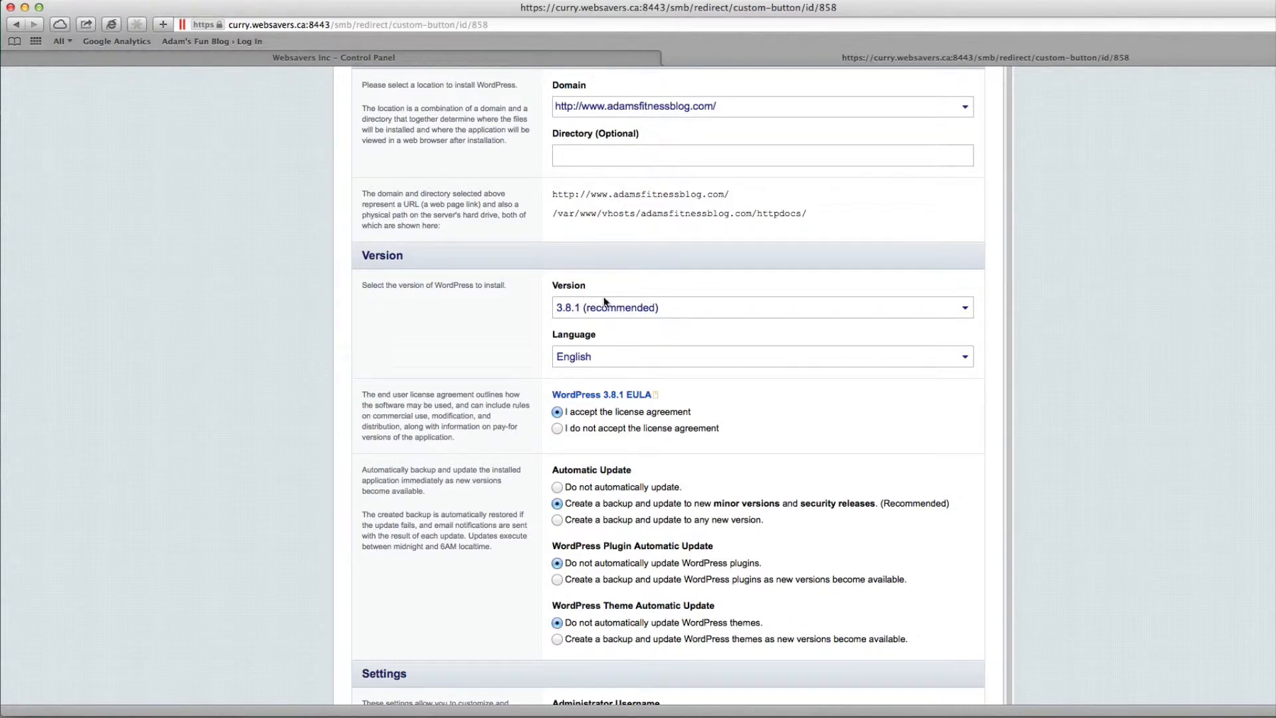
{"action": "left_click", "coordinate": [678, 309]}
{"action": "left_click", "coordinate": [685, 309]}
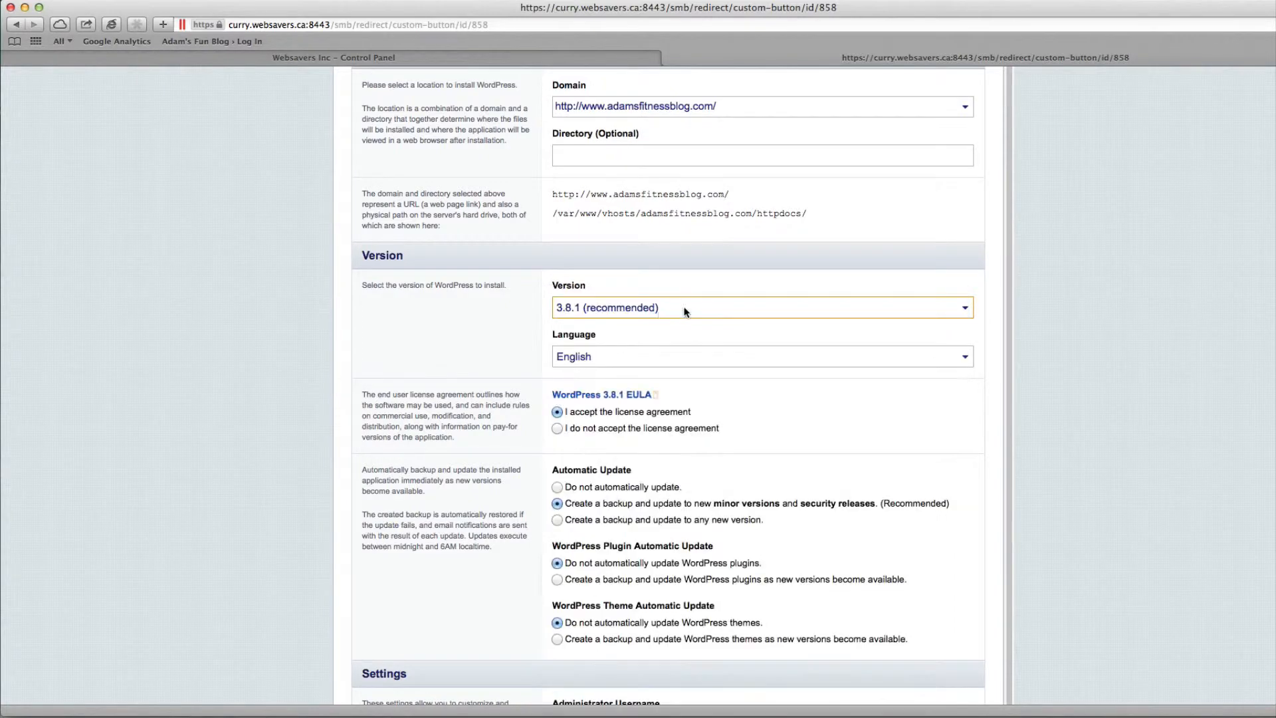
{"action": "left_click", "coordinate": [645, 308]}
{"action": "left_click", "coordinate": [649, 305]}
{"action": "scroll", "coordinate": [637, 345], "scroll_direction": "down", "scroll_amount": 2}
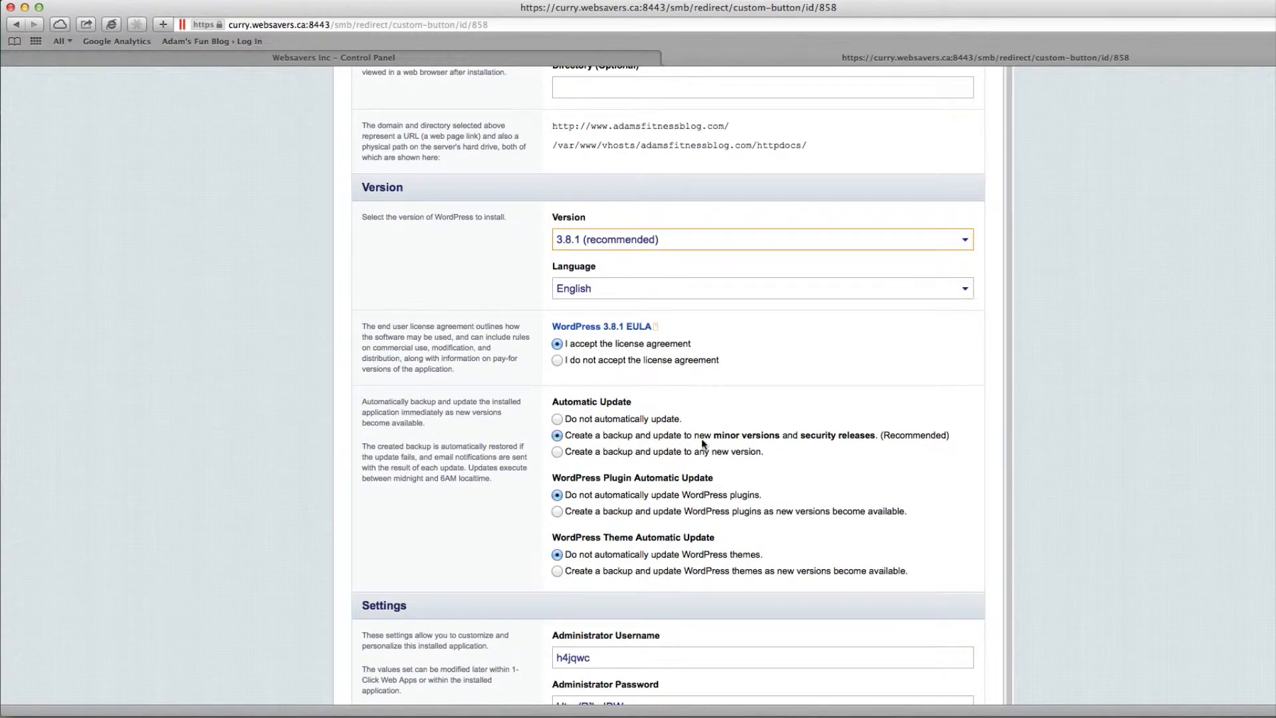
{"action": "scroll", "coordinate": [608, 358], "scroll_direction": "down", "scroll_amount": 1}
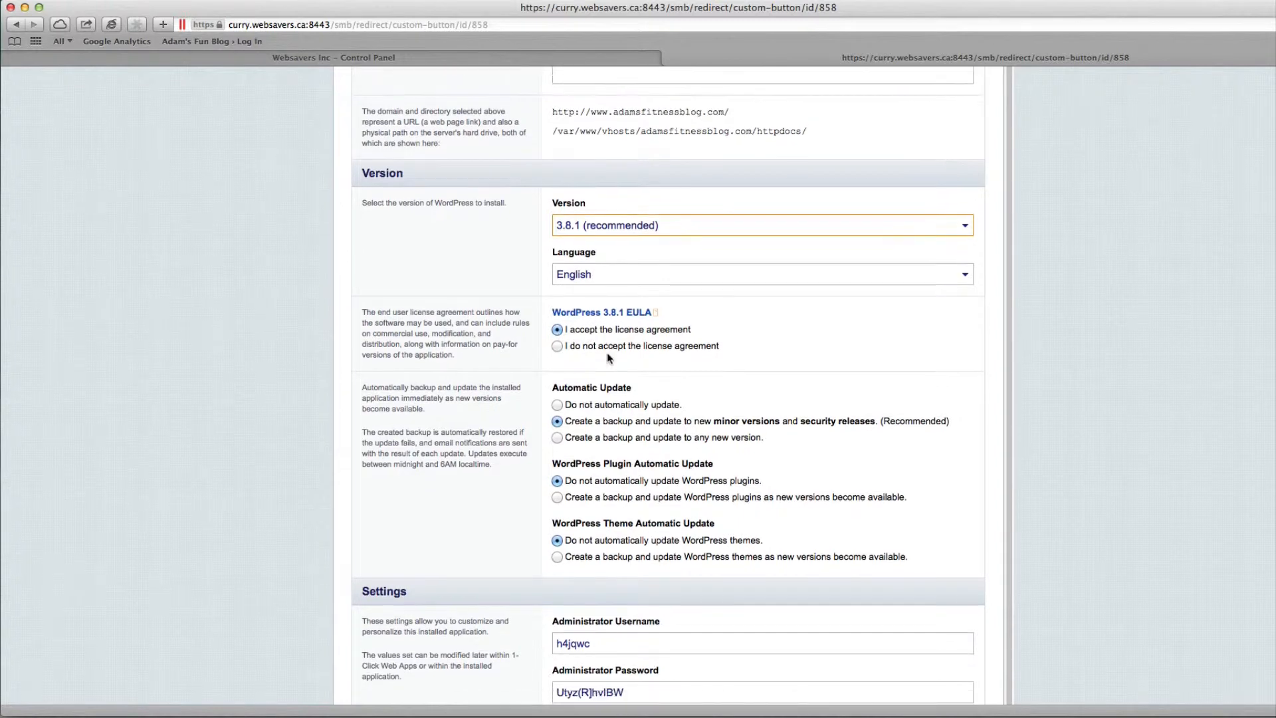
{"action": "scroll", "coordinate": [607, 358], "scroll_direction": "down", "scroll_amount": 1}
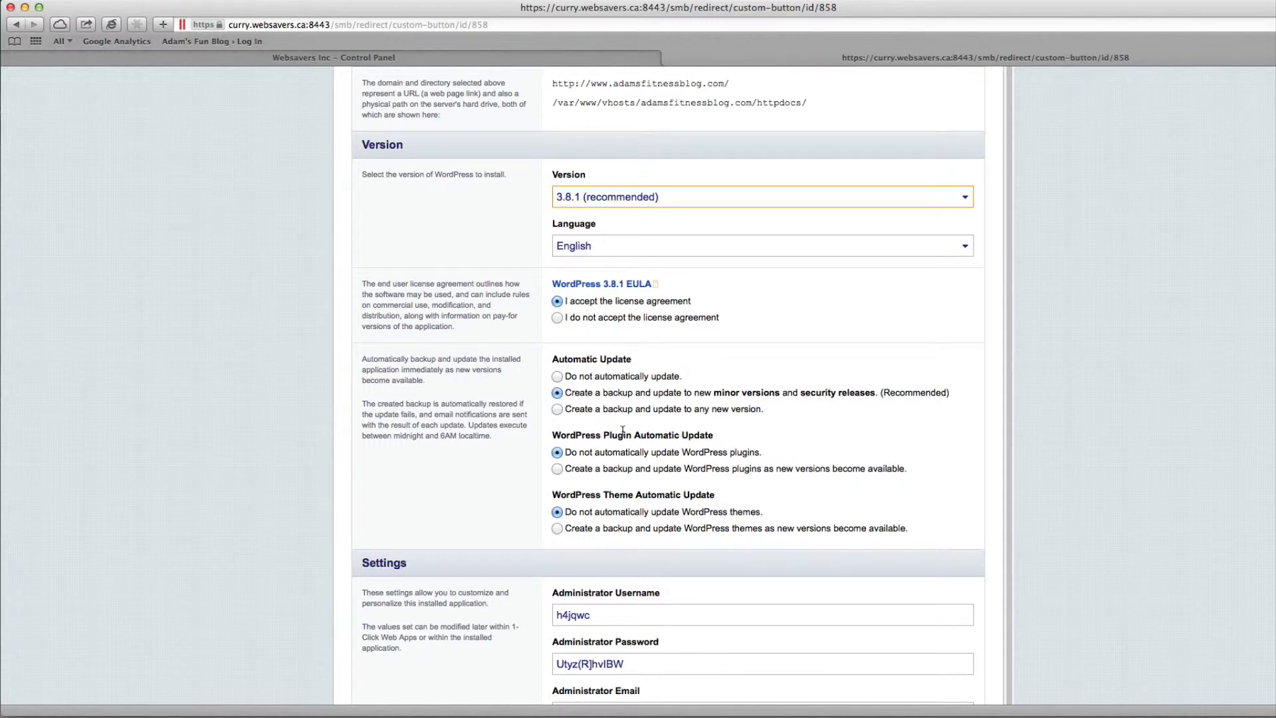
{"action": "scroll", "coordinate": [594, 395], "scroll_direction": "down", "scroll_amount": 2}
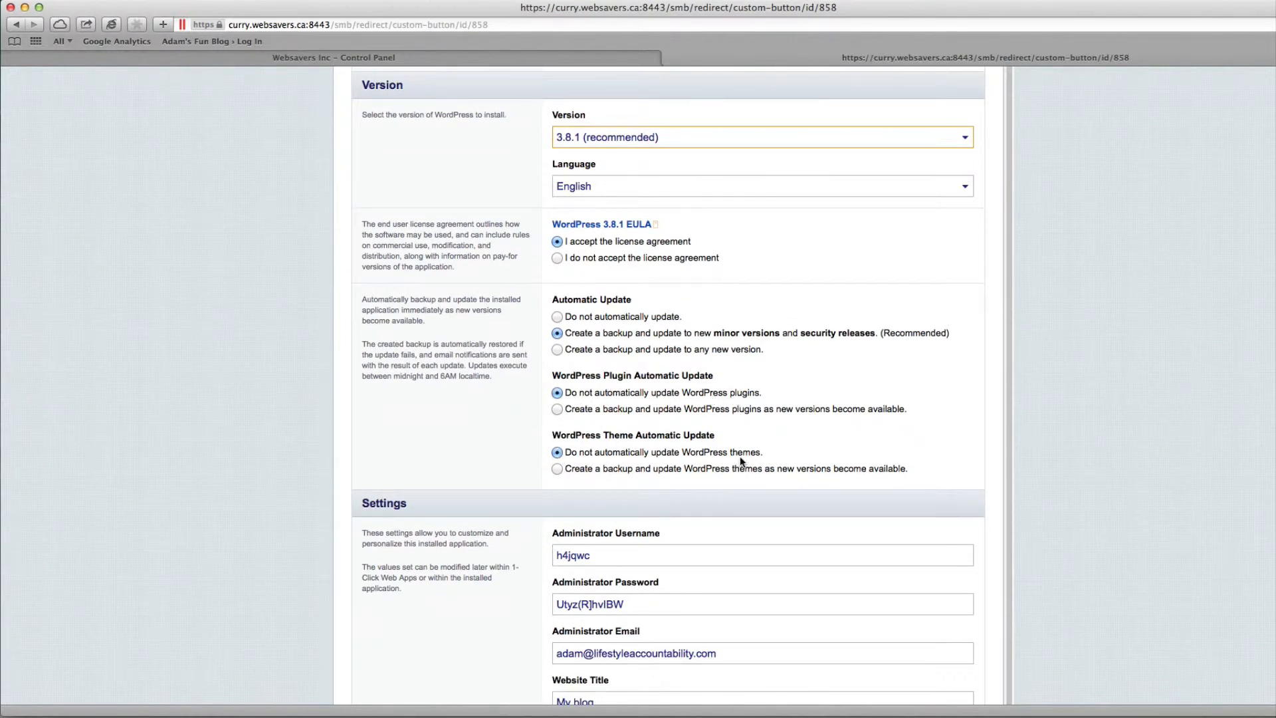
{"action": "left_click", "coordinate": [558, 409]}
{"action": "left_click", "coordinate": [557, 469]}
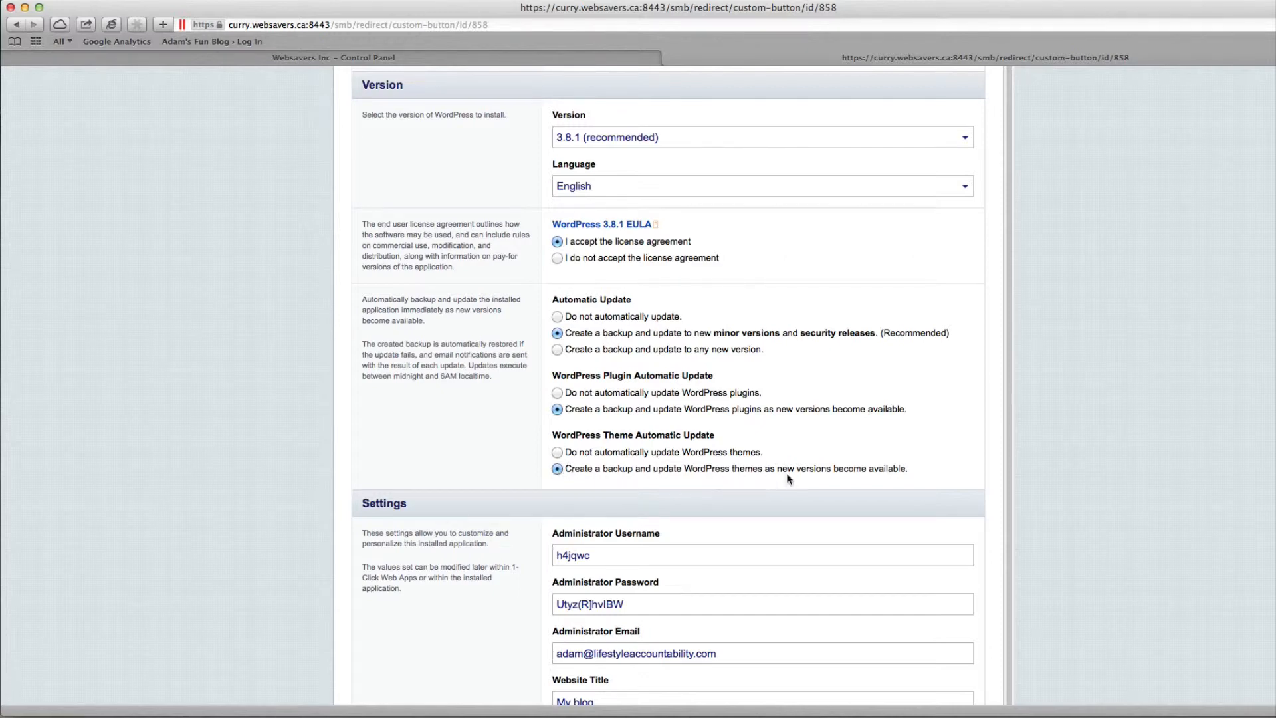
{"action": "left_click", "coordinate": [558, 393]}
{"action": "left_click", "coordinate": [557, 452]}
{"action": "scroll", "coordinate": [527, 438], "scroll_direction": "down", "scroll_amount": 5}
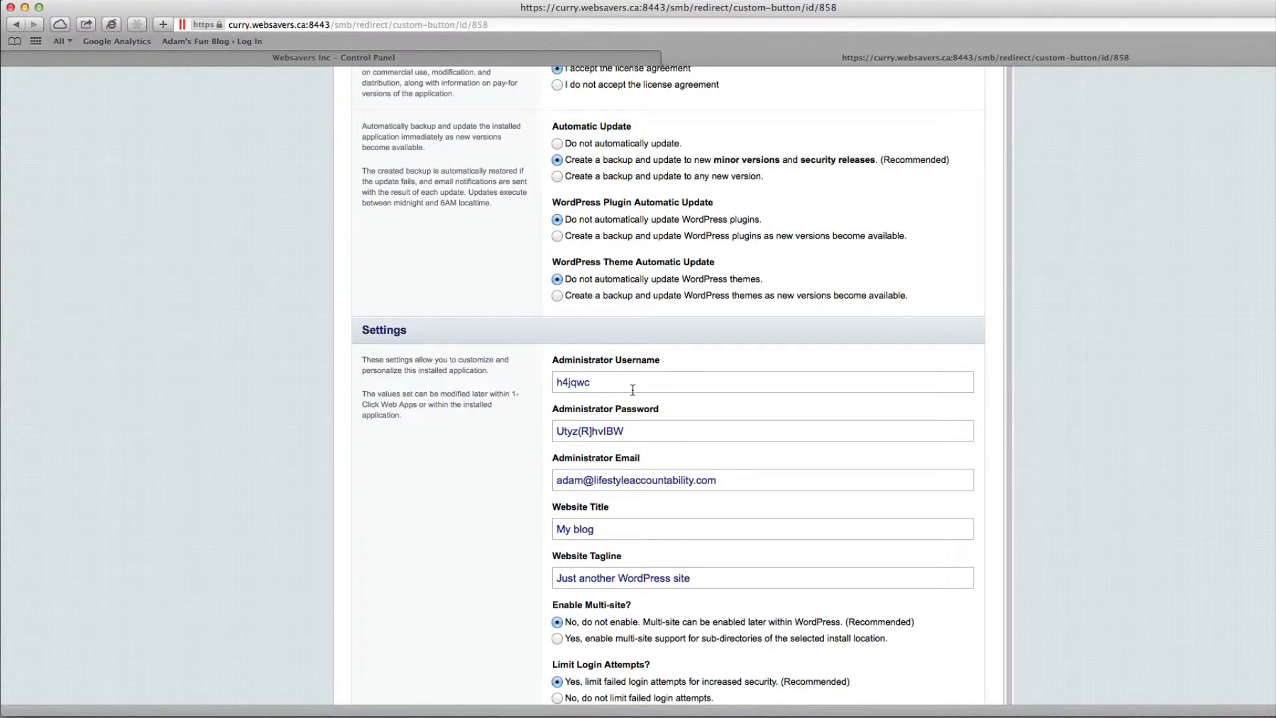
{"action": "scroll", "coordinate": [632, 427], "scroll_direction": "down", "scroll_amount": 1}
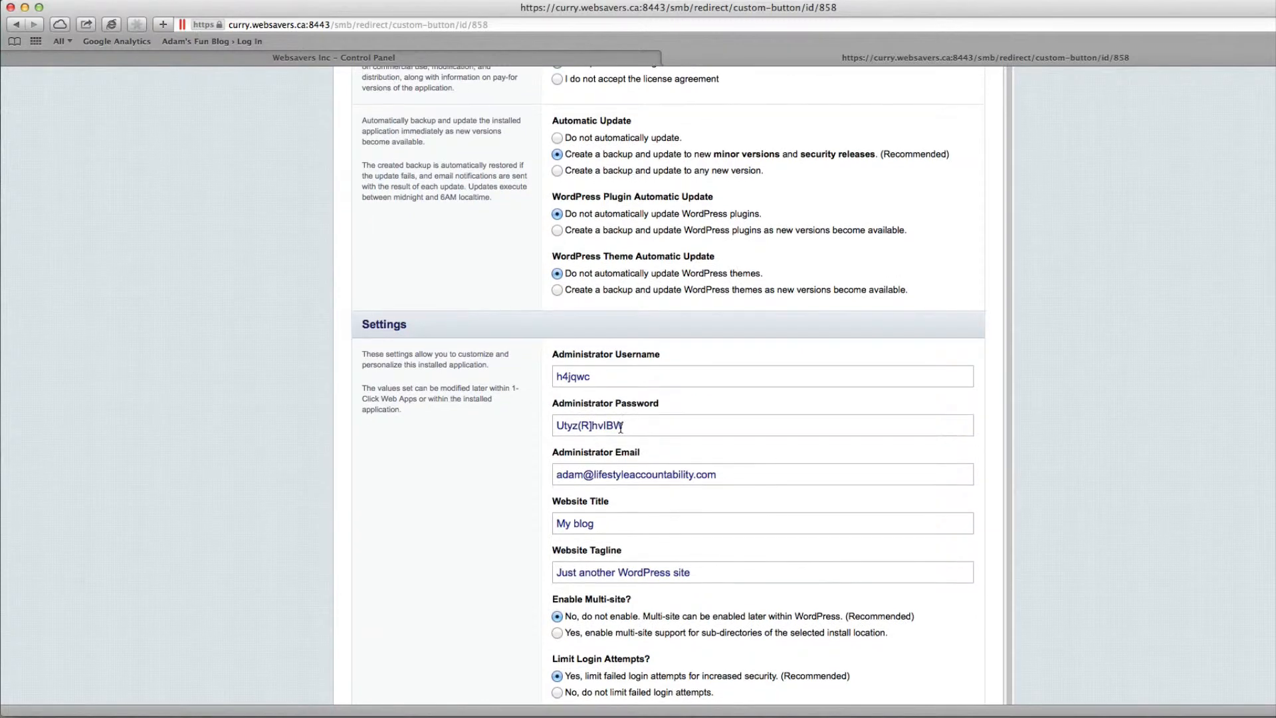
Step: Replace the generated administrator username and password with custom credentials
{"action": "left_click_drag", "start_coordinate": [608, 376], "coordinate": [489, 364]}
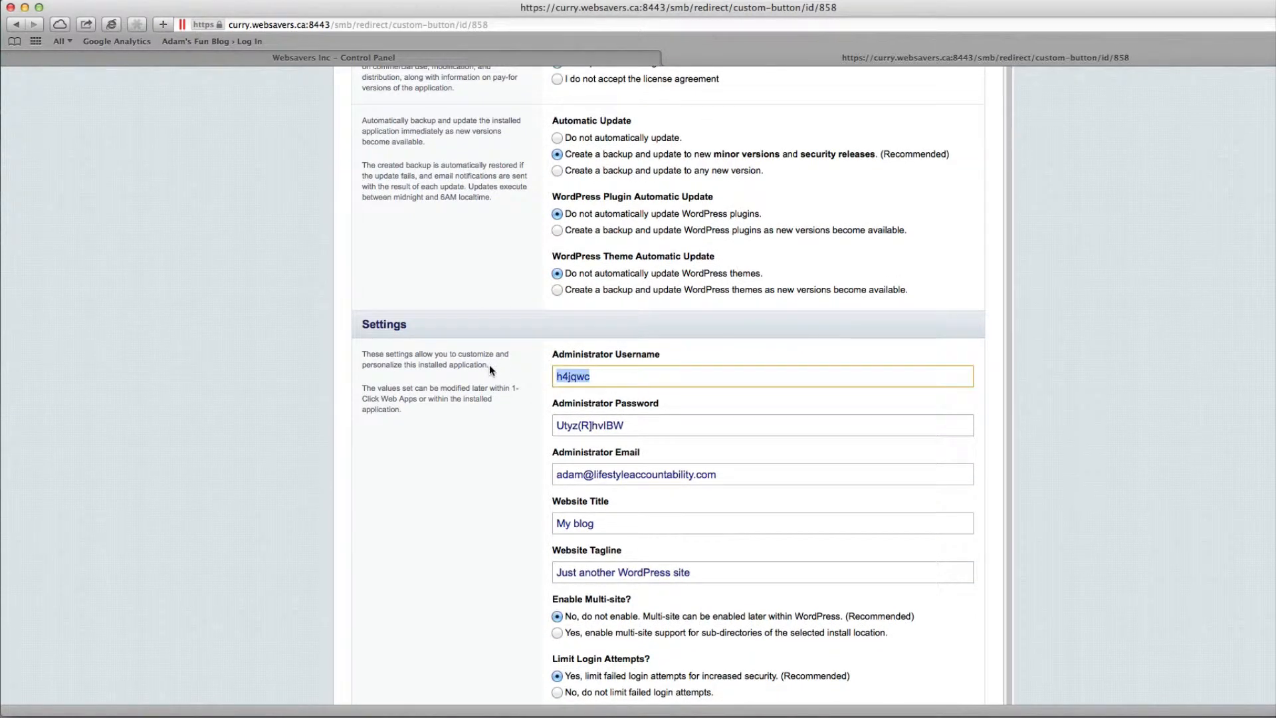
{"action": "key", "text": "Tab"}
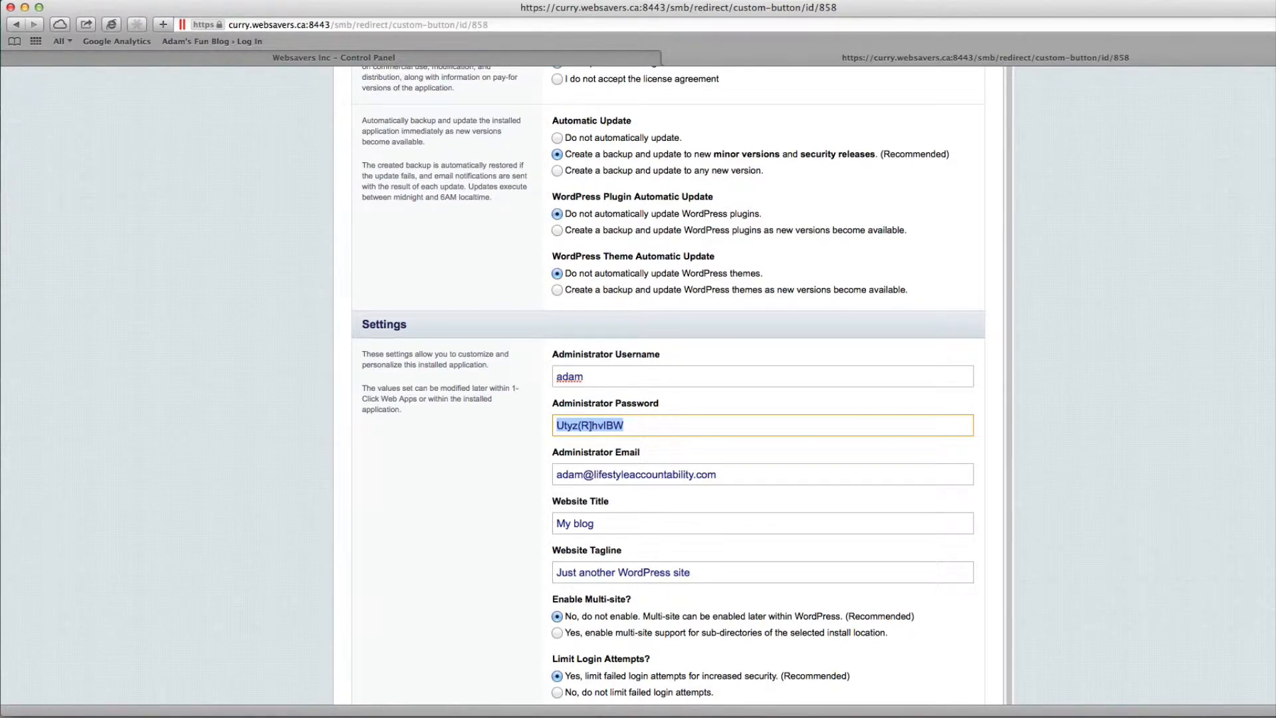
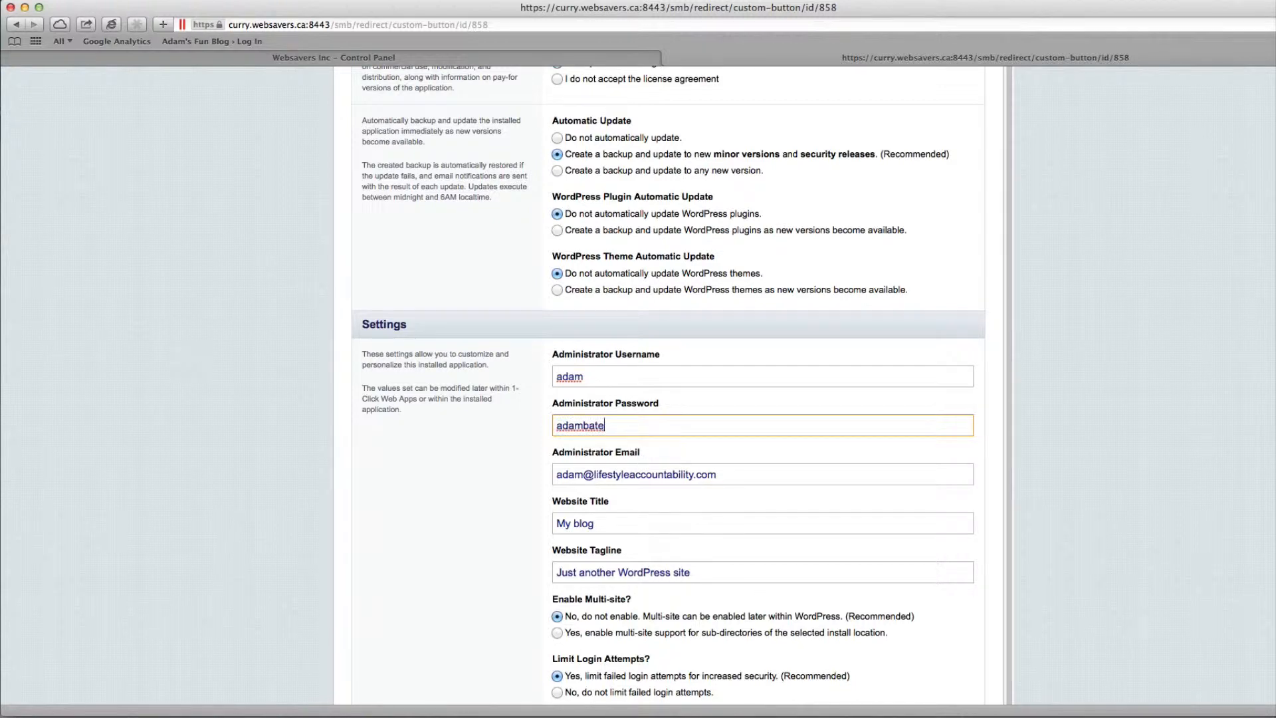
{"action": "scroll", "coordinate": [656, 399], "scroll_direction": "down", "scroll_amount": 1}
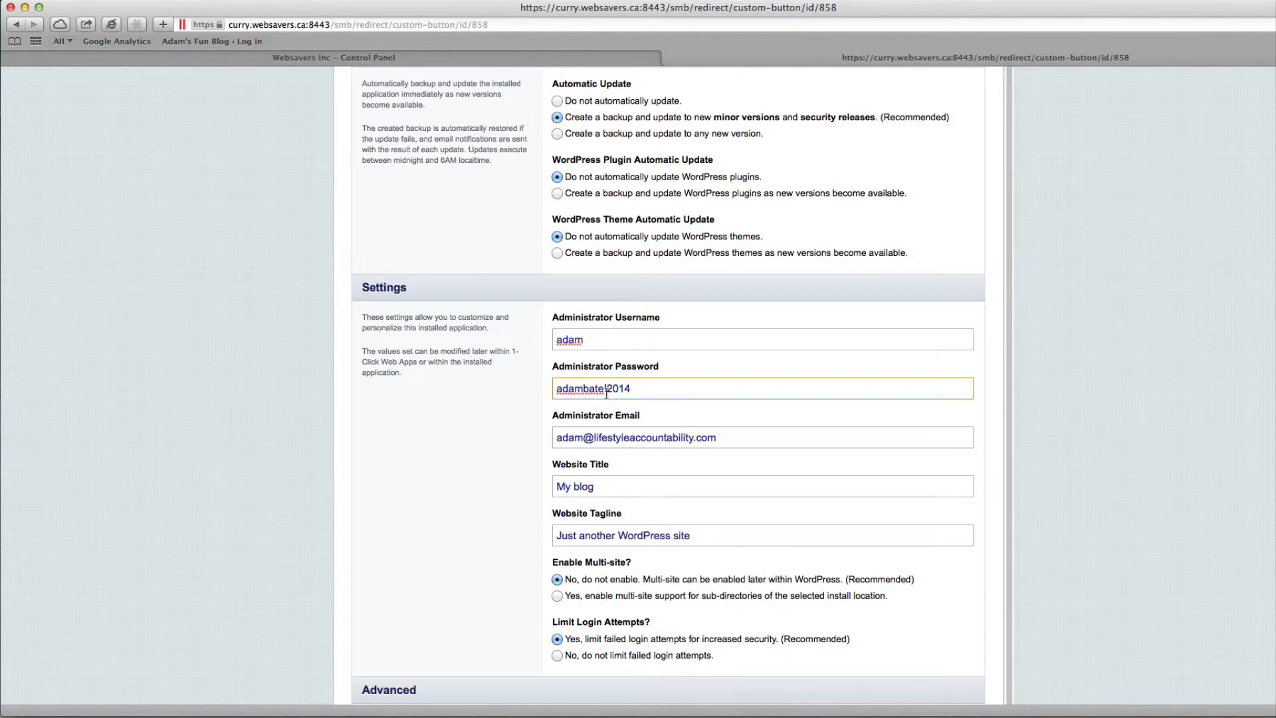
{"action": "key", "text": "super+a"}
{"action": "scroll", "coordinate": [791, 373], "scroll_direction": "down", "scroll_amount": 1}
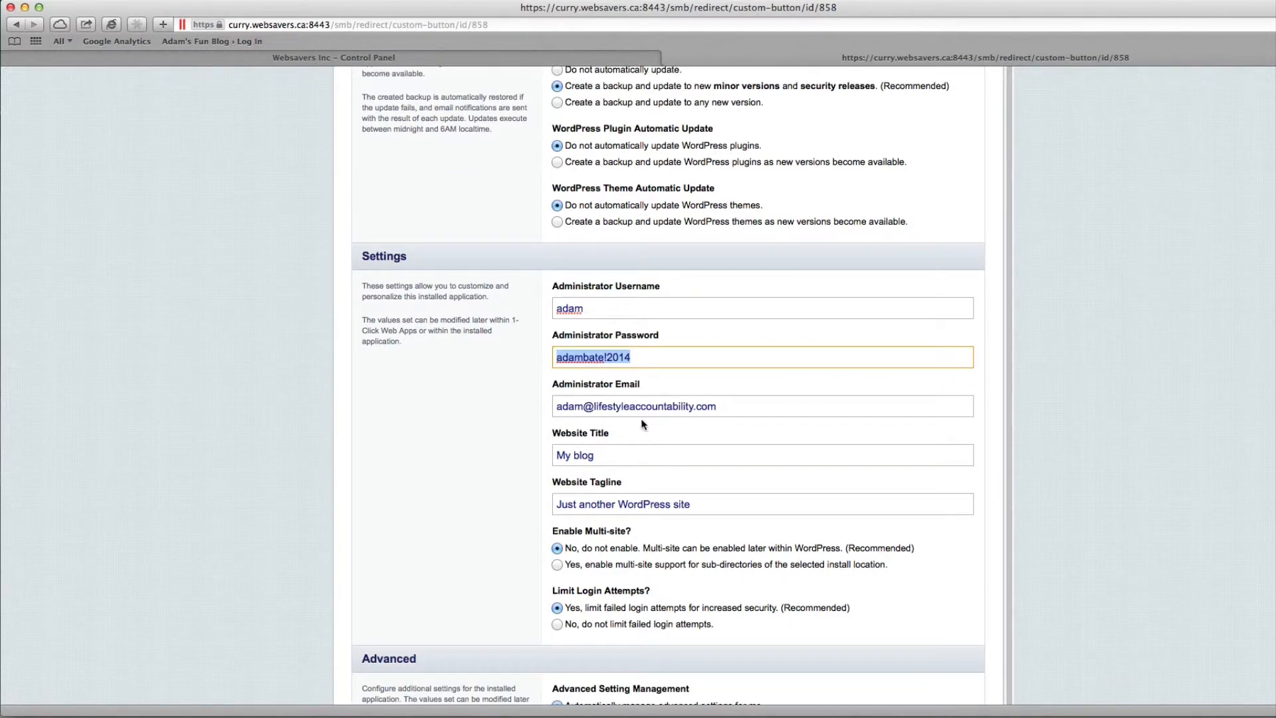
{"action": "scroll", "coordinate": [640, 419], "scroll_direction": "down", "scroll_amount": 2}
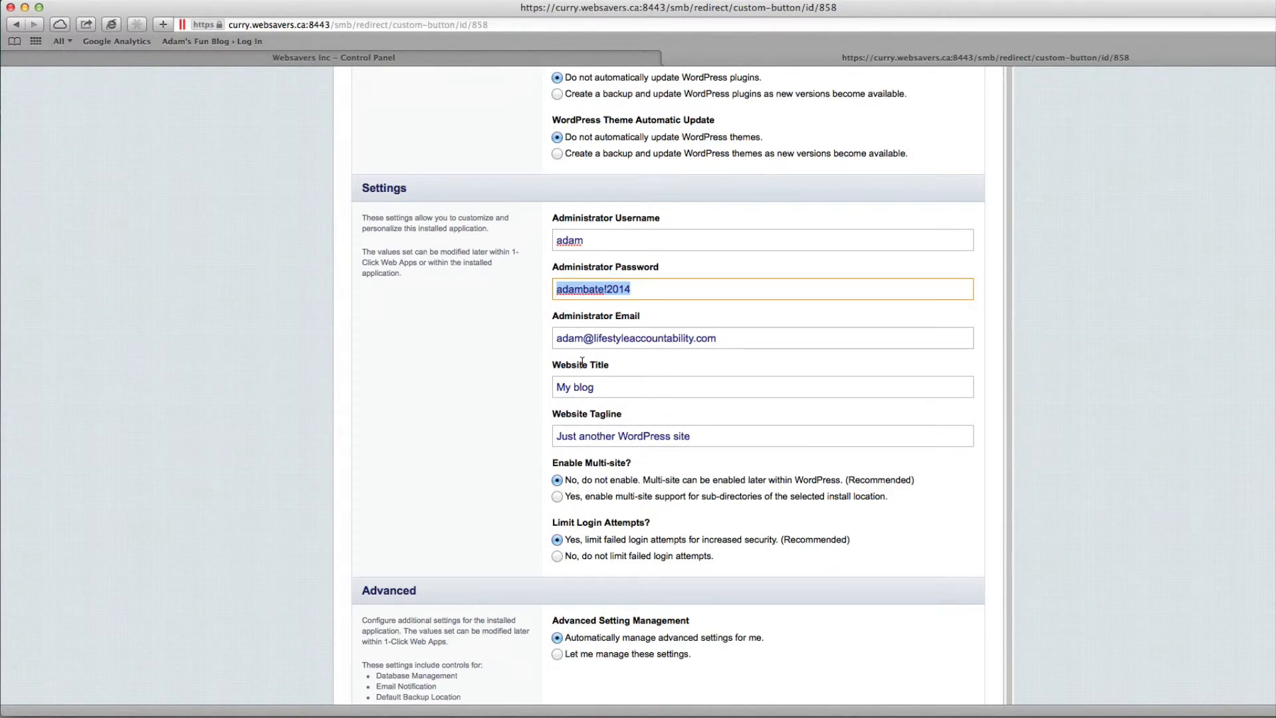
{"action": "scroll", "coordinate": [562, 420], "scroll_direction": "down", "scroll_amount": 1}
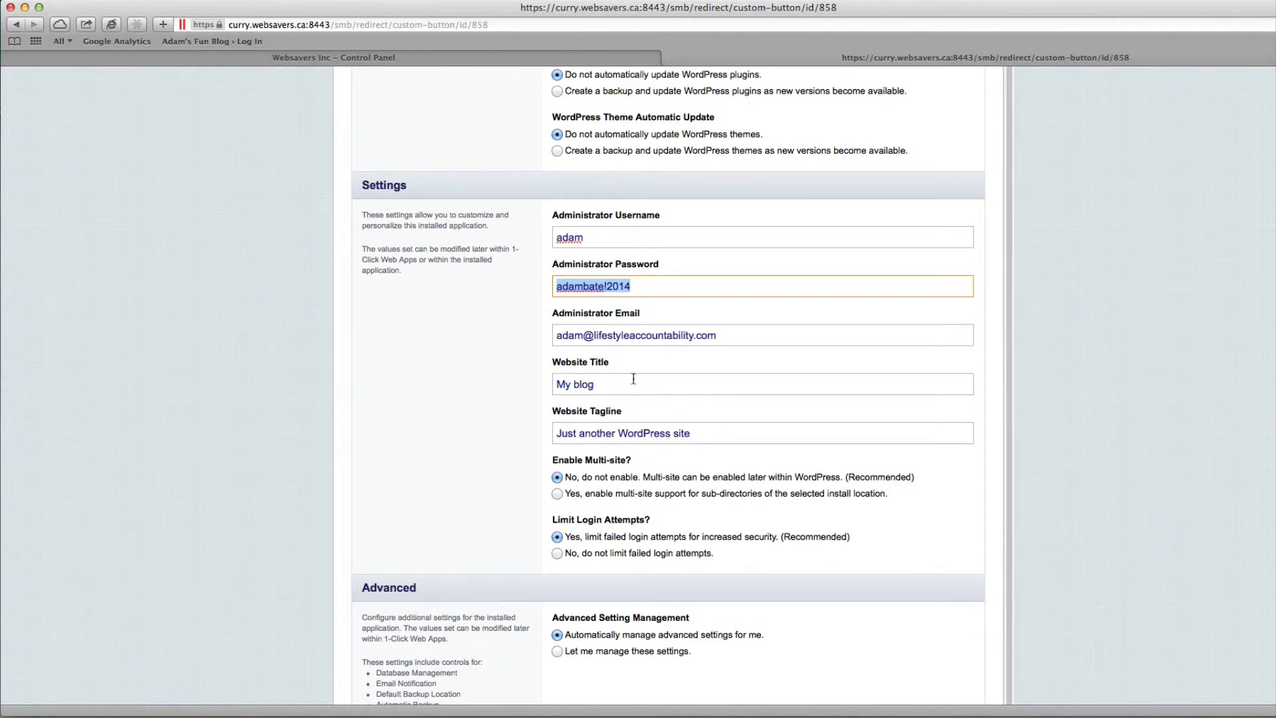
Step: Set the website title to 'Adam's Fitness Blog' and tagline 'Follow along with Adam's fitness journey'
{"action": "left_click_drag", "start_coordinate": [612, 382], "coordinate": [500, 386]}
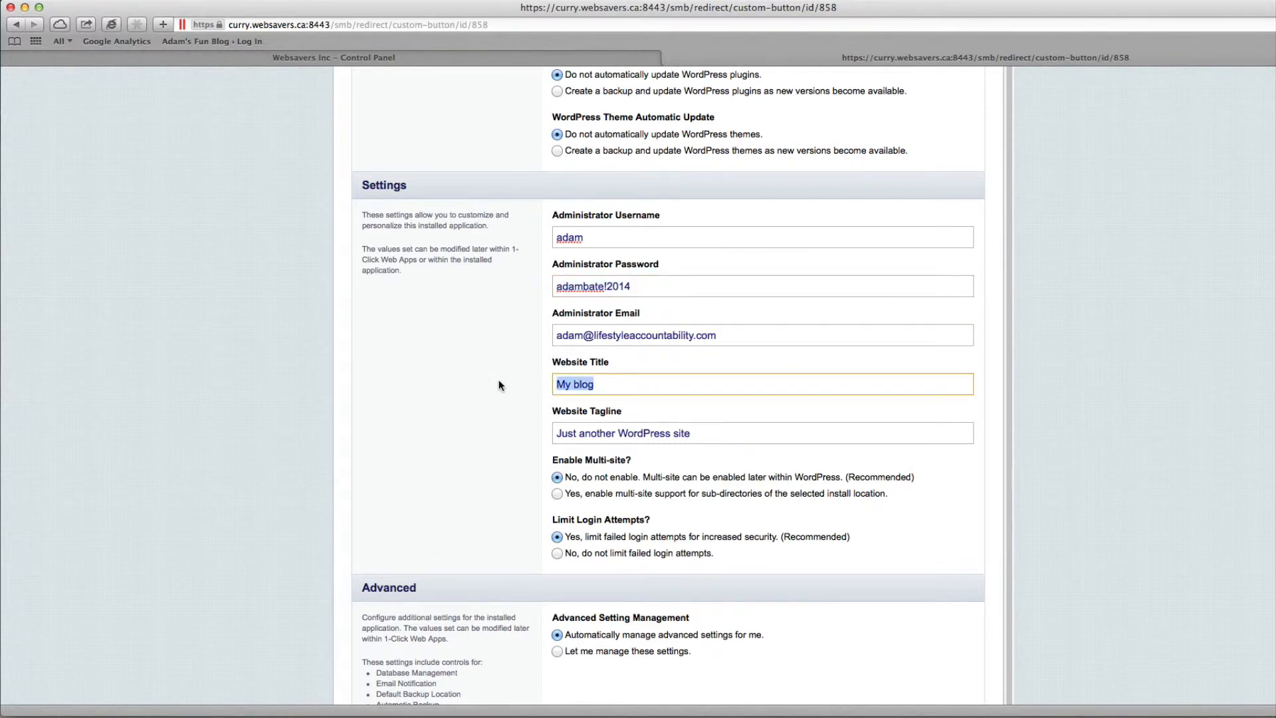
{"action": "type", "text": "Adam's Fitness Blog"}
{"action": "key", "text": "Tab"}
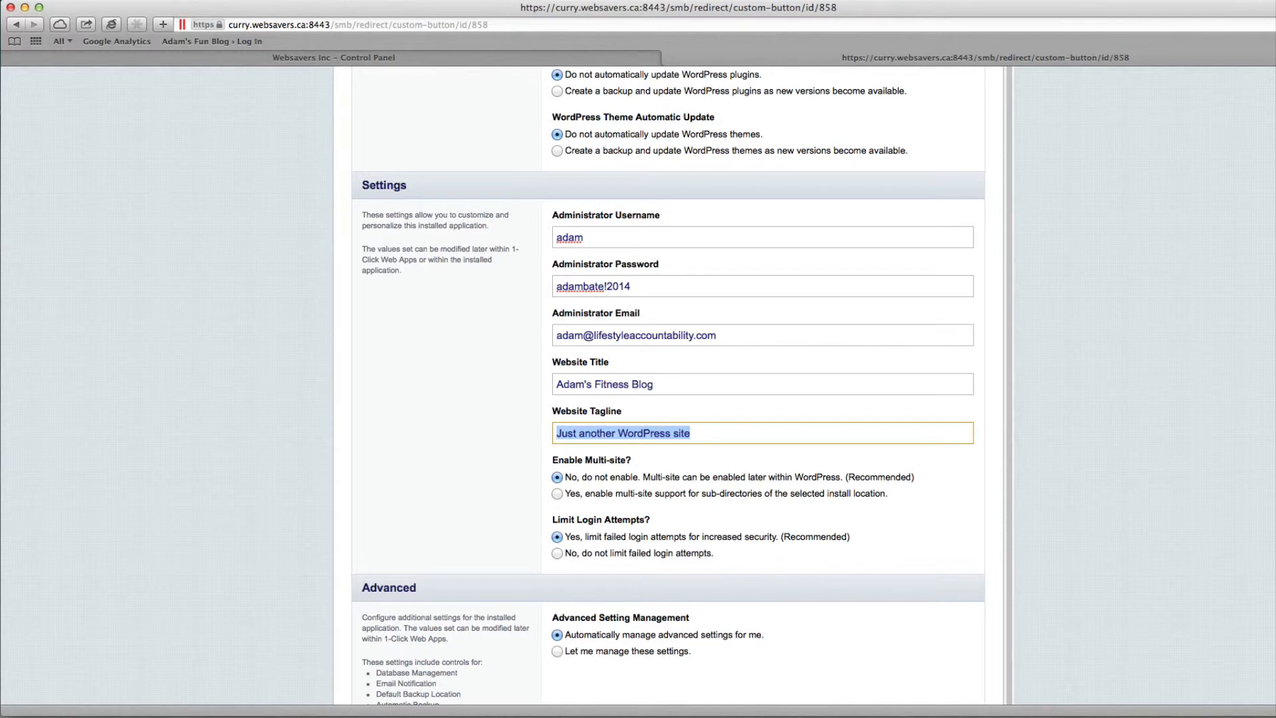
{"action": "type", "text": "Fo"}
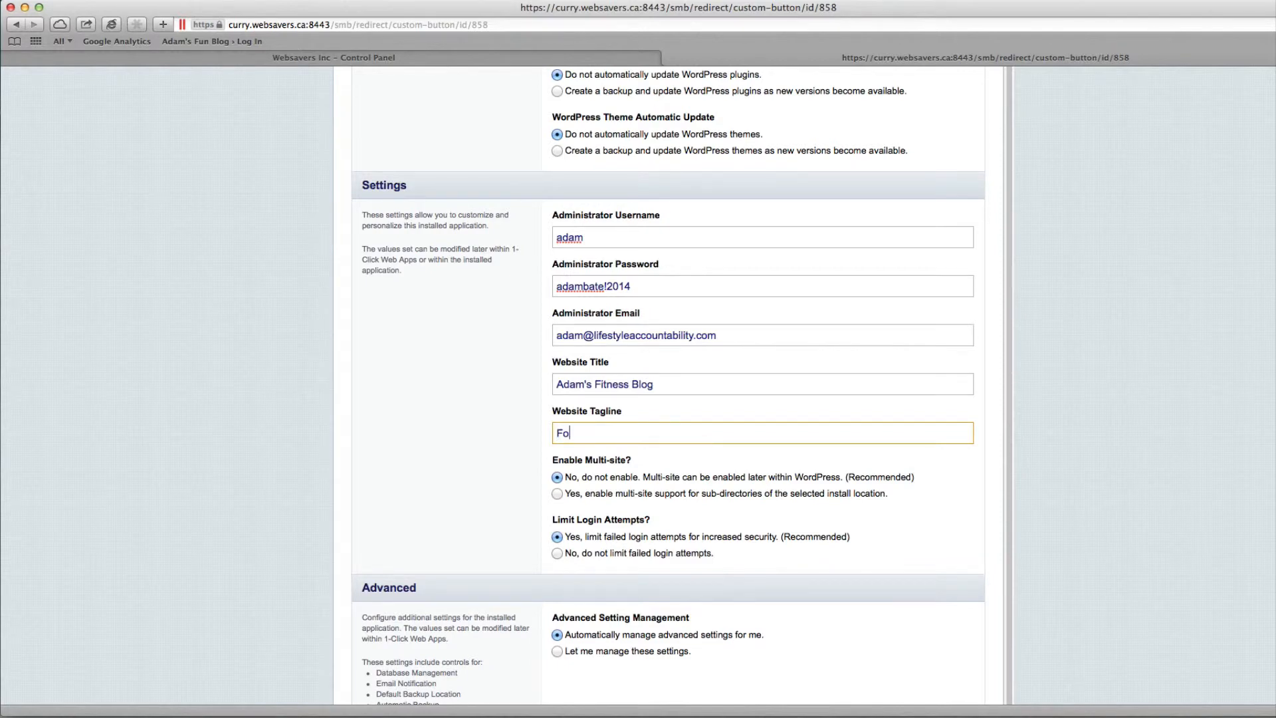
{"action": "type", "text": "llow along with Adam's fitness journey"}
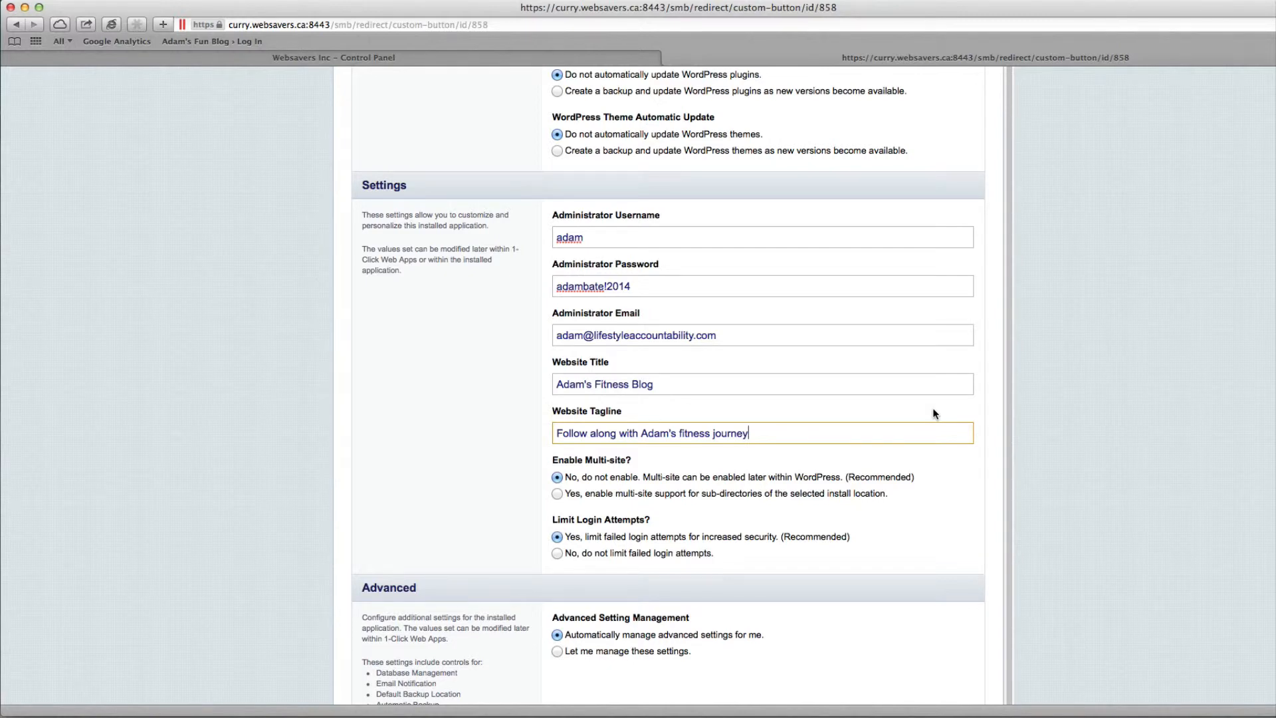
{"action": "scroll", "coordinate": [664, 406], "scroll_direction": "down", "scroll_amount": 2}
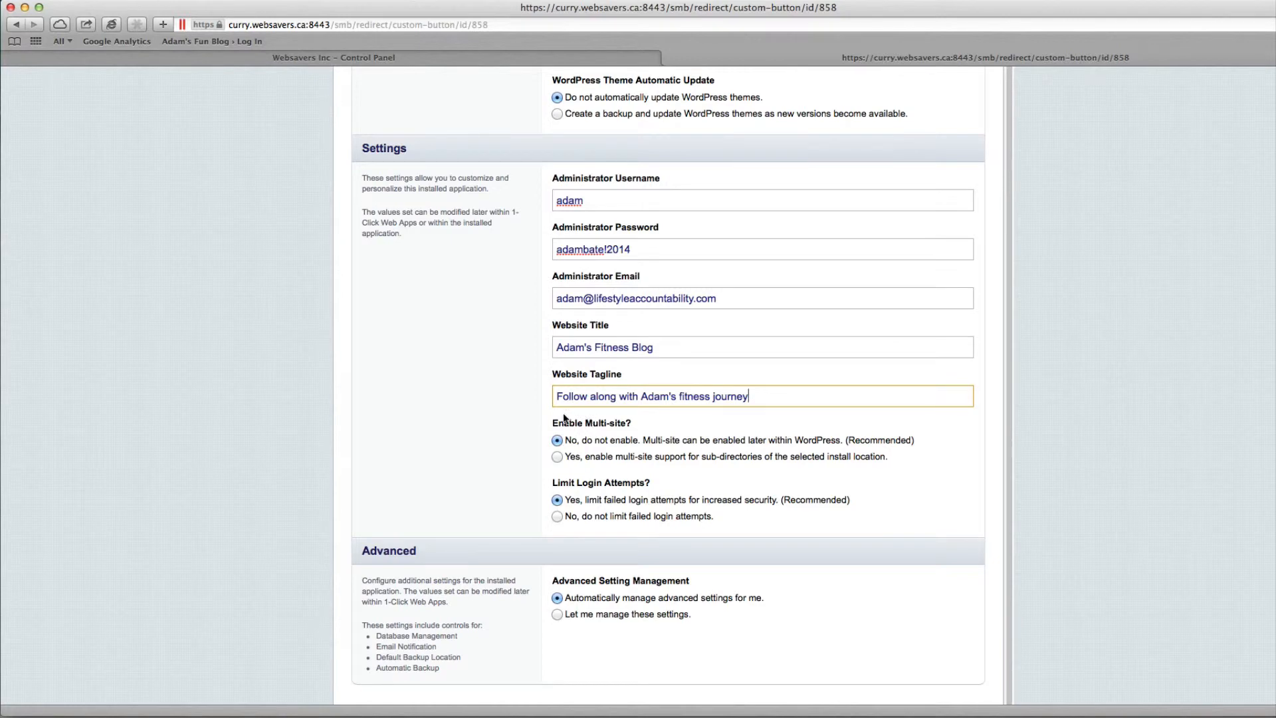
Step: Install WordPress, keeping the remaining form options at their defaults
{"action": "scroll", "coordinate": [687, 497], "scroll_direction": "down", "scroll_amount": 2}
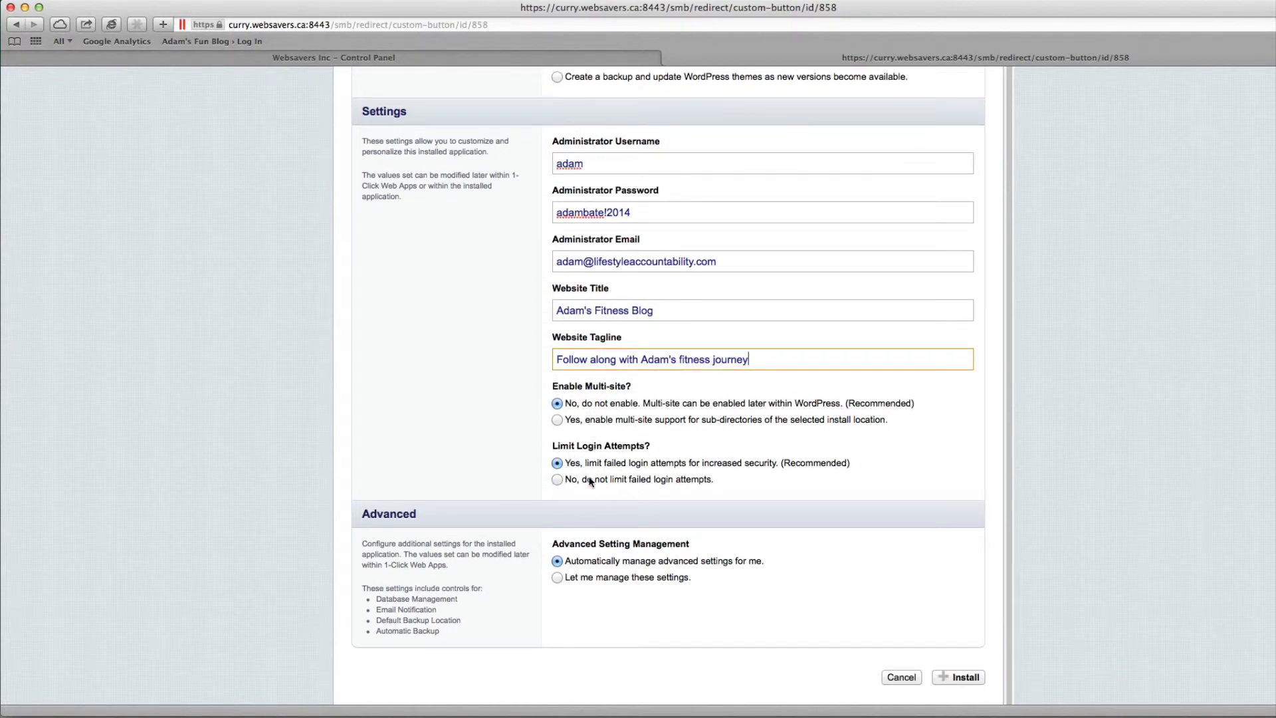
{"action": "scroll", "coordinate": [639, 472], "scroll_direction": "down", "scroll_amount": 2}
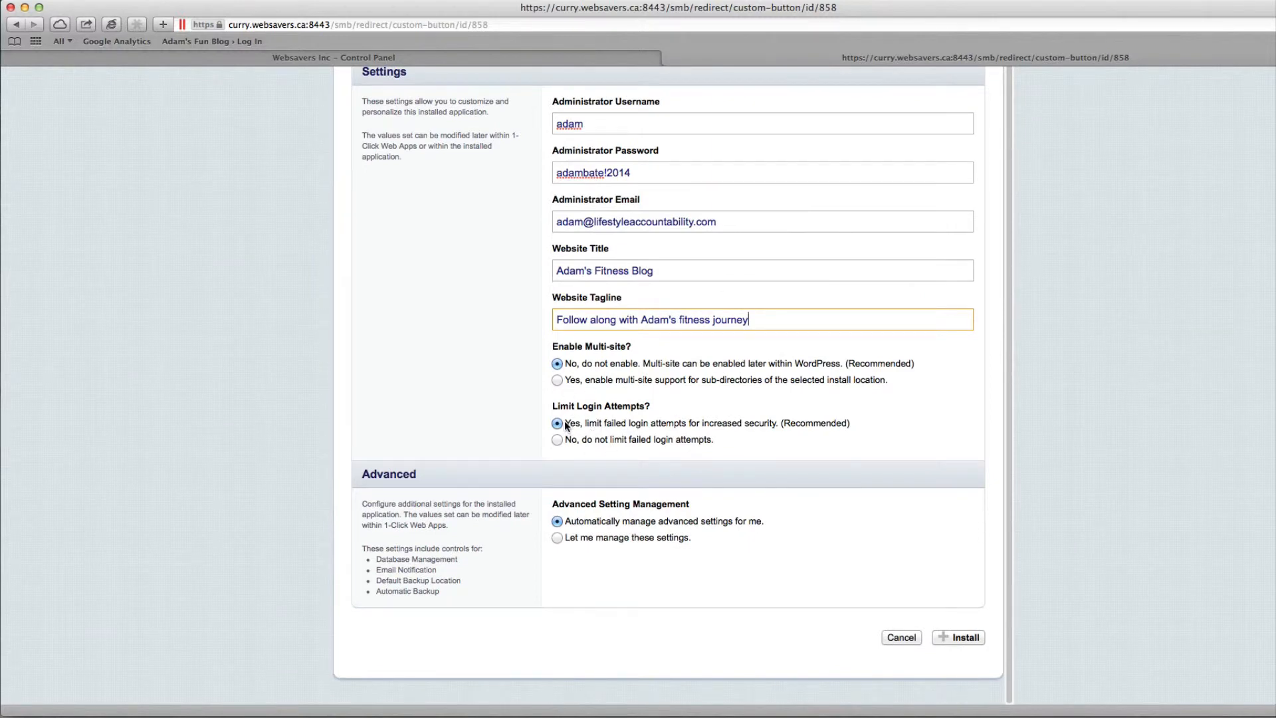
{"action": "scroll", "coordinate": [573, 444], "scroll_direction": "down", "scroll_amount": 1}
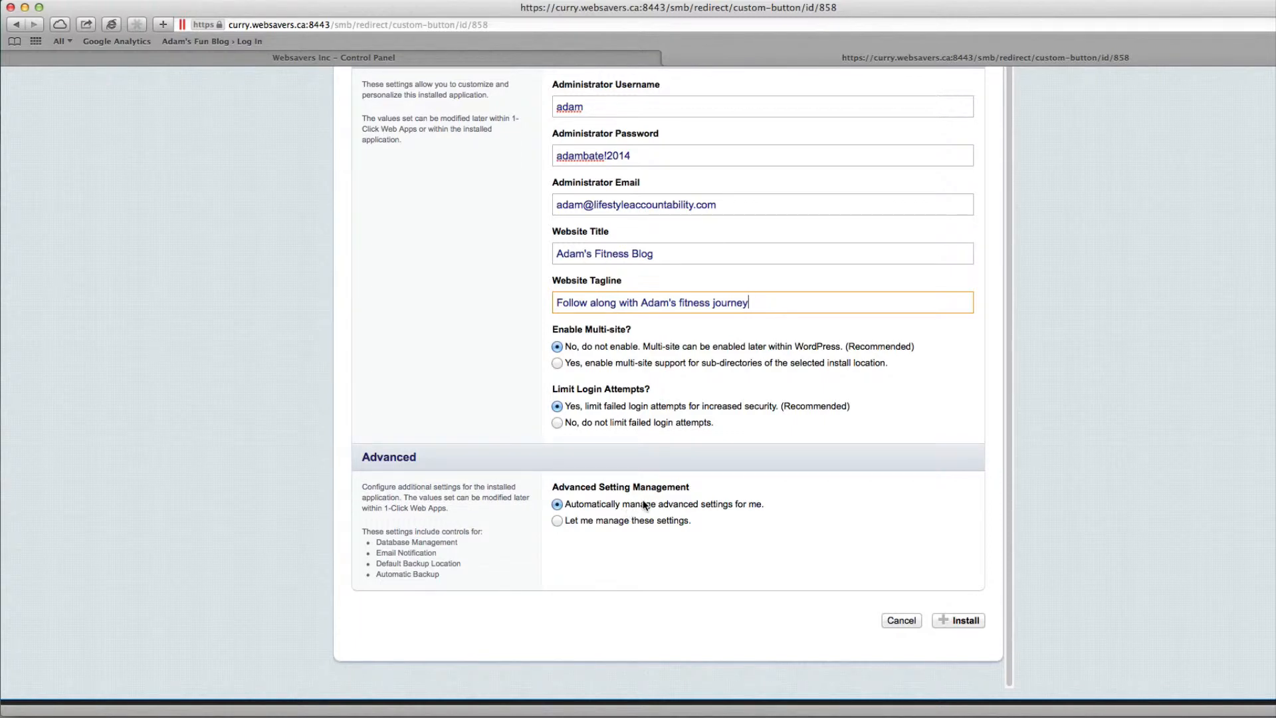
{"action": "scroll", "coordinate": [738, 518], "scroll_direction": "down", "scroll_amount": 1}
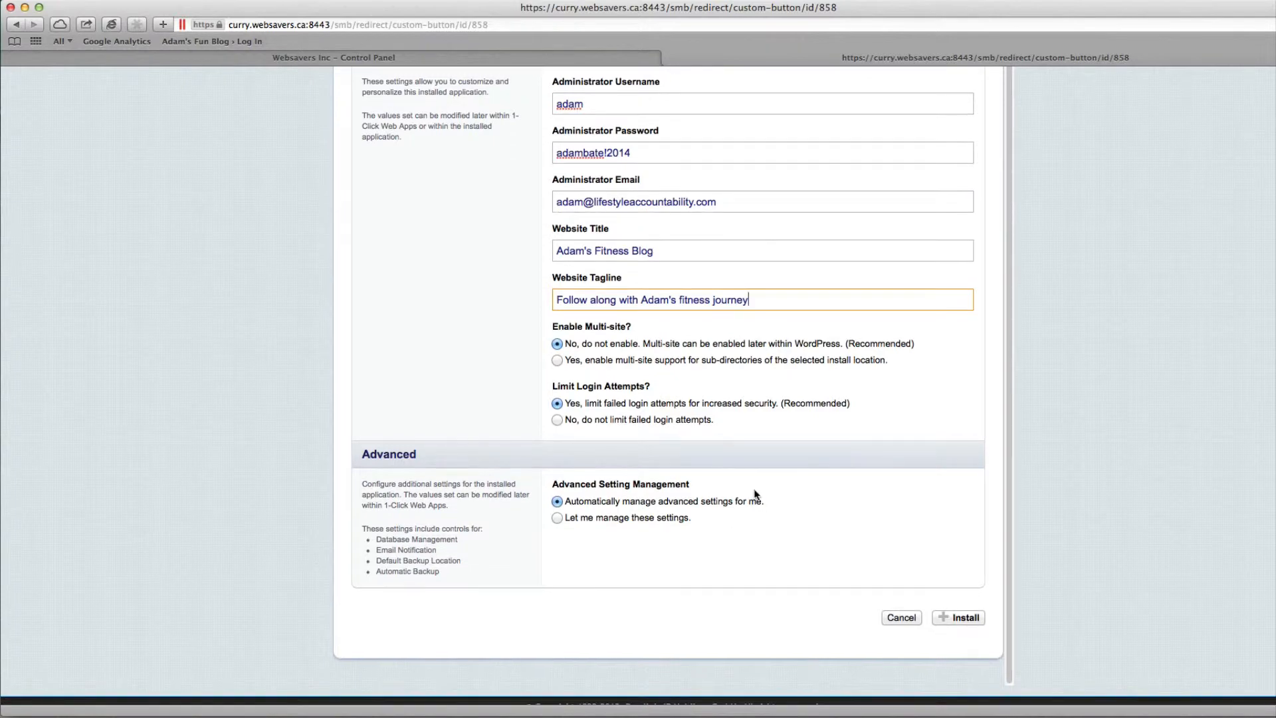
{"action": "scroll", "coordinate": [940, 618], "scroll_direction": "down", "scroll_amount": 1}
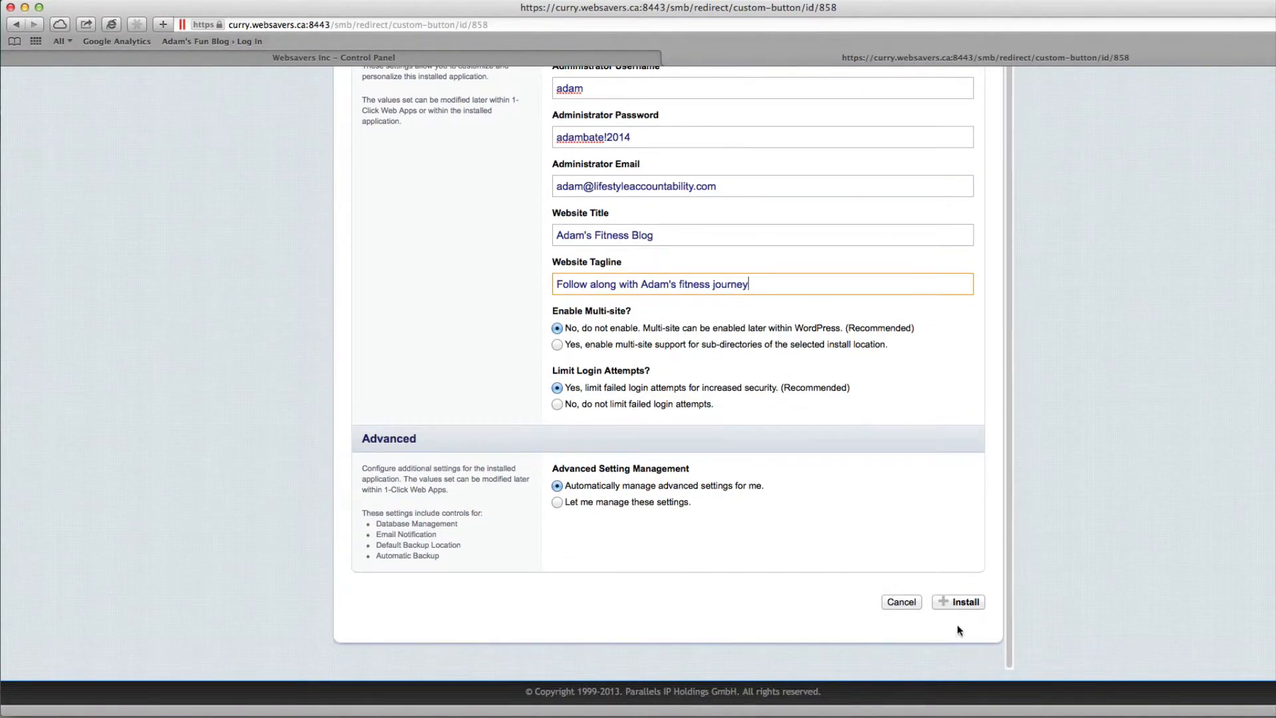
{"action": "left_click", "coordinate": [963, 603]}
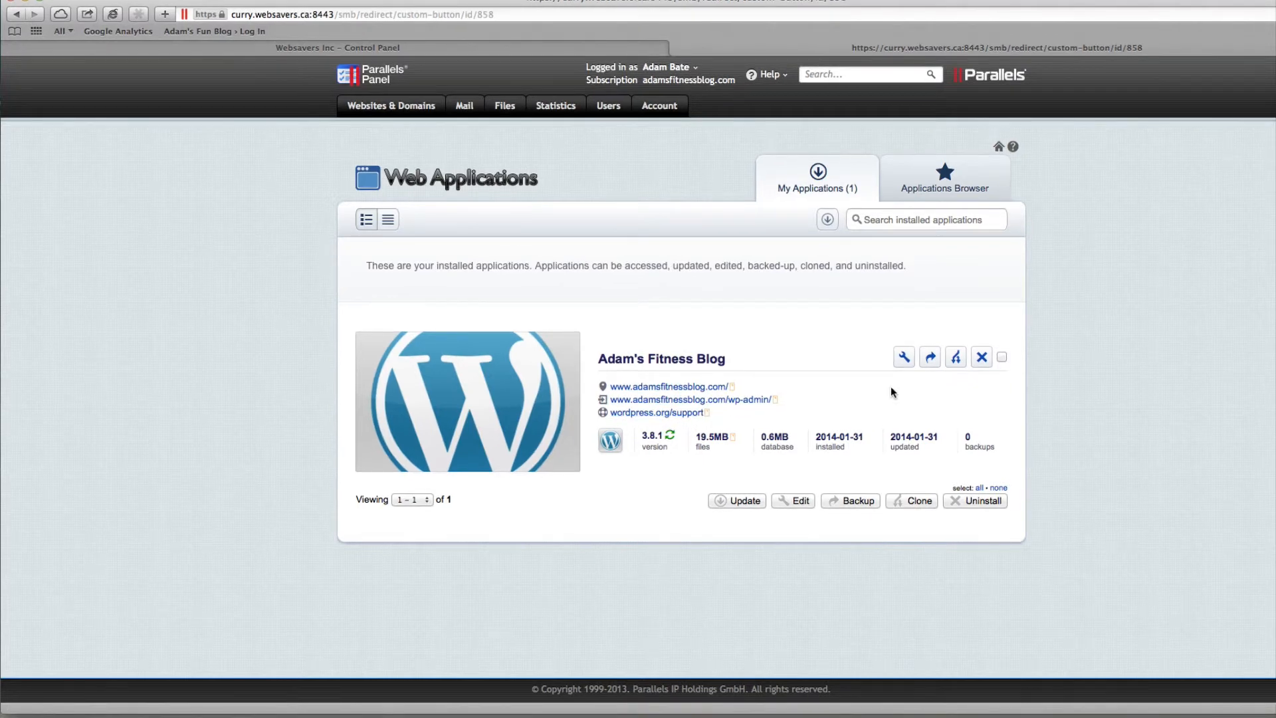
{"action": "left_click", "coordinate": [669, 390], "text": "super"}
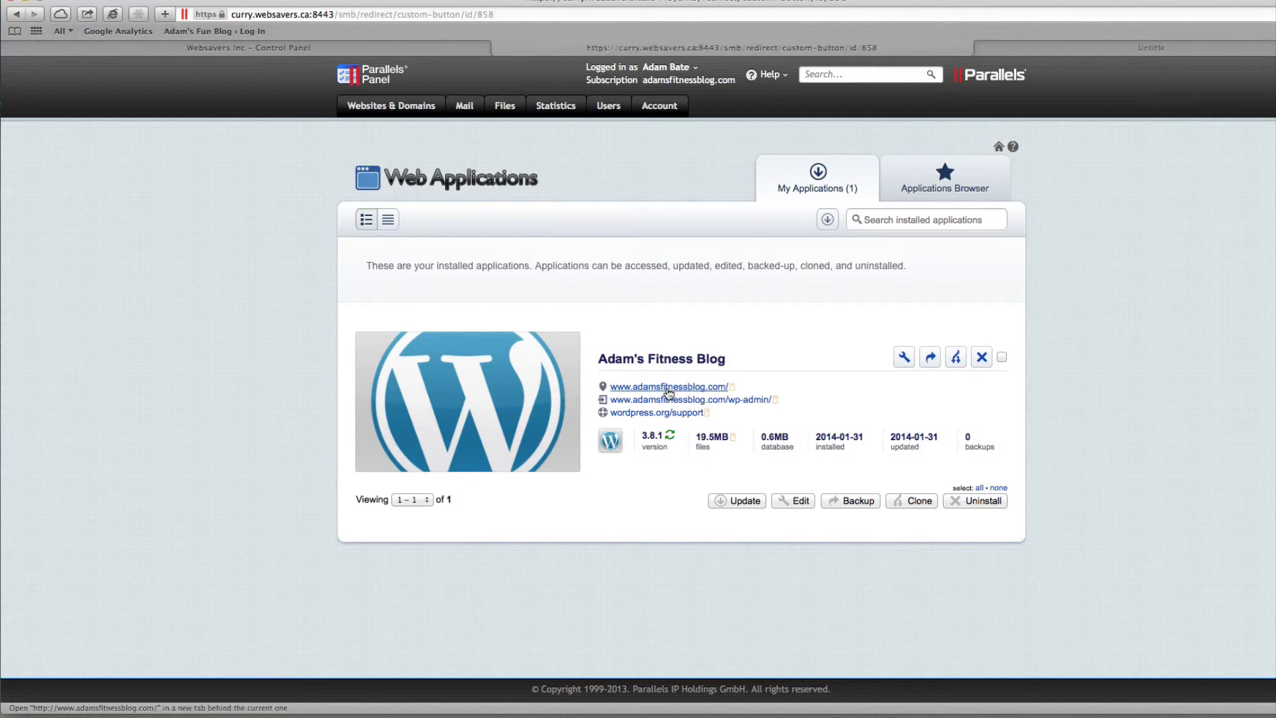
Step: View the live blog homepage with its Hello World post, then close that tab
{"action": "left_click", "coordinate": [1027, 45]}
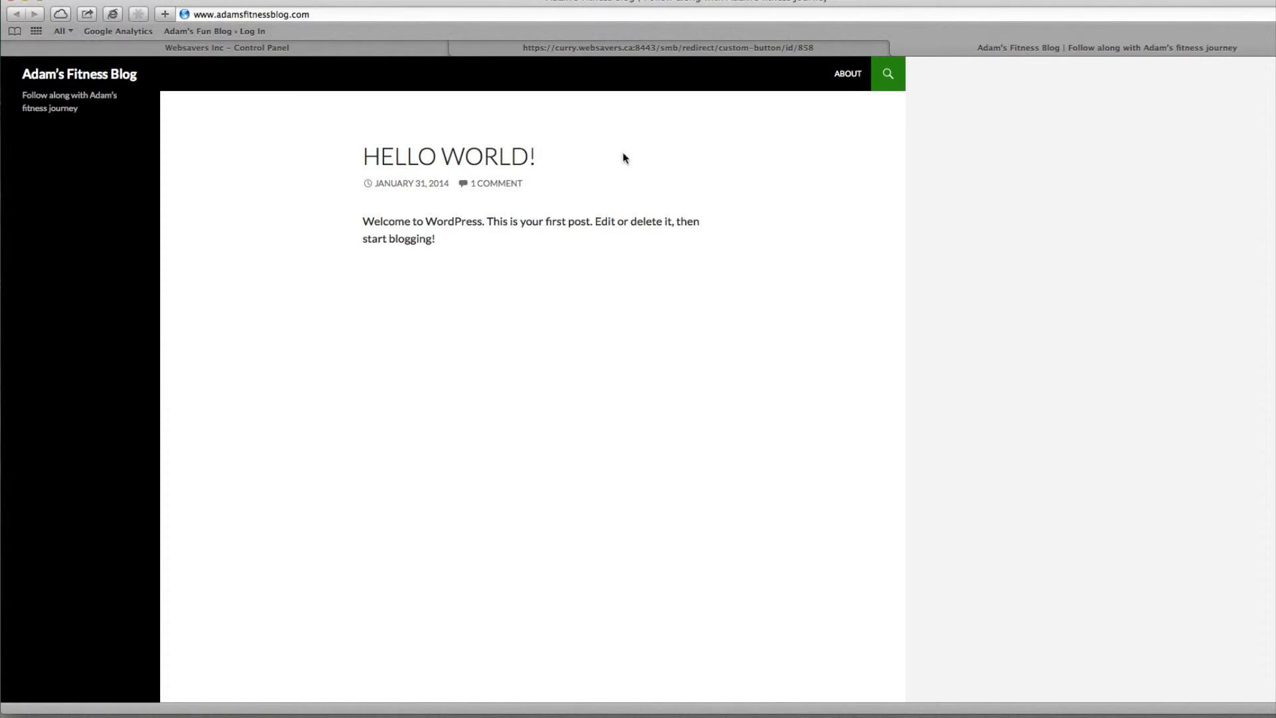
{"action": "left_click", "coordinate": [897, 47]}
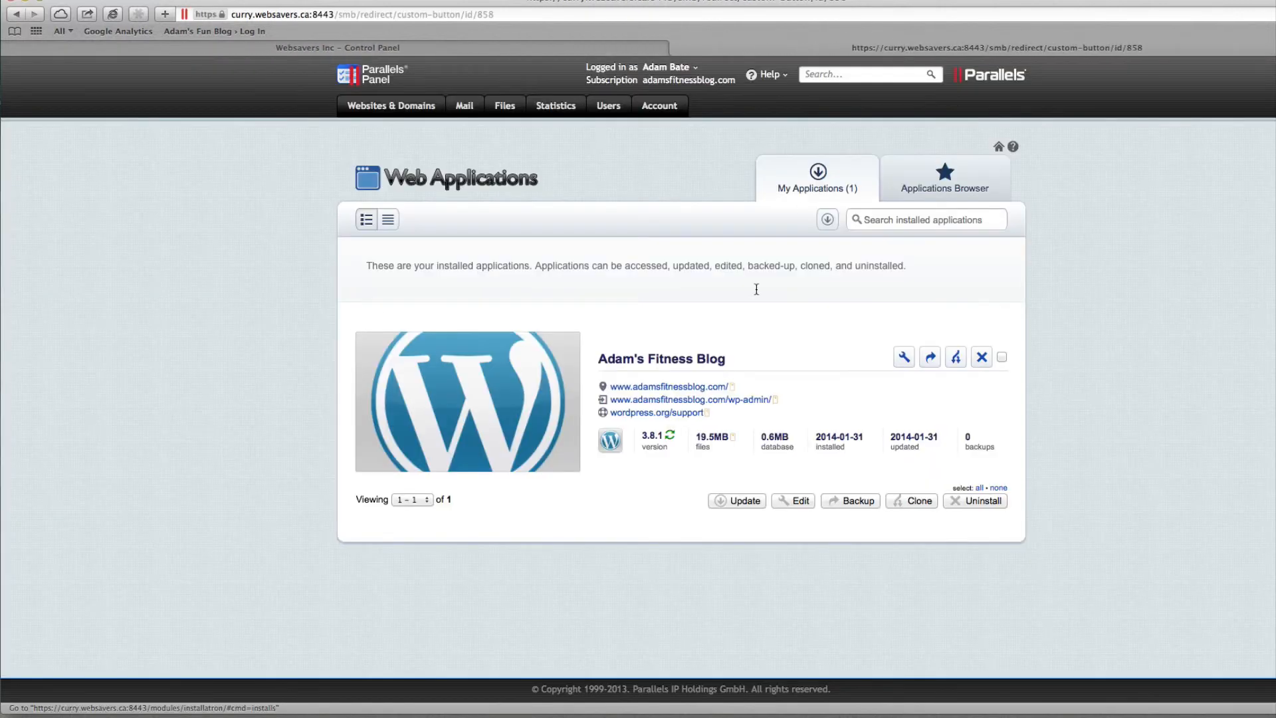
Step: Log in to the blog's wp-admin with the administrator credentials and dismiss the toolbar notice
{"action": "left_click", "coordinate": [731, 401], "text": "super"}
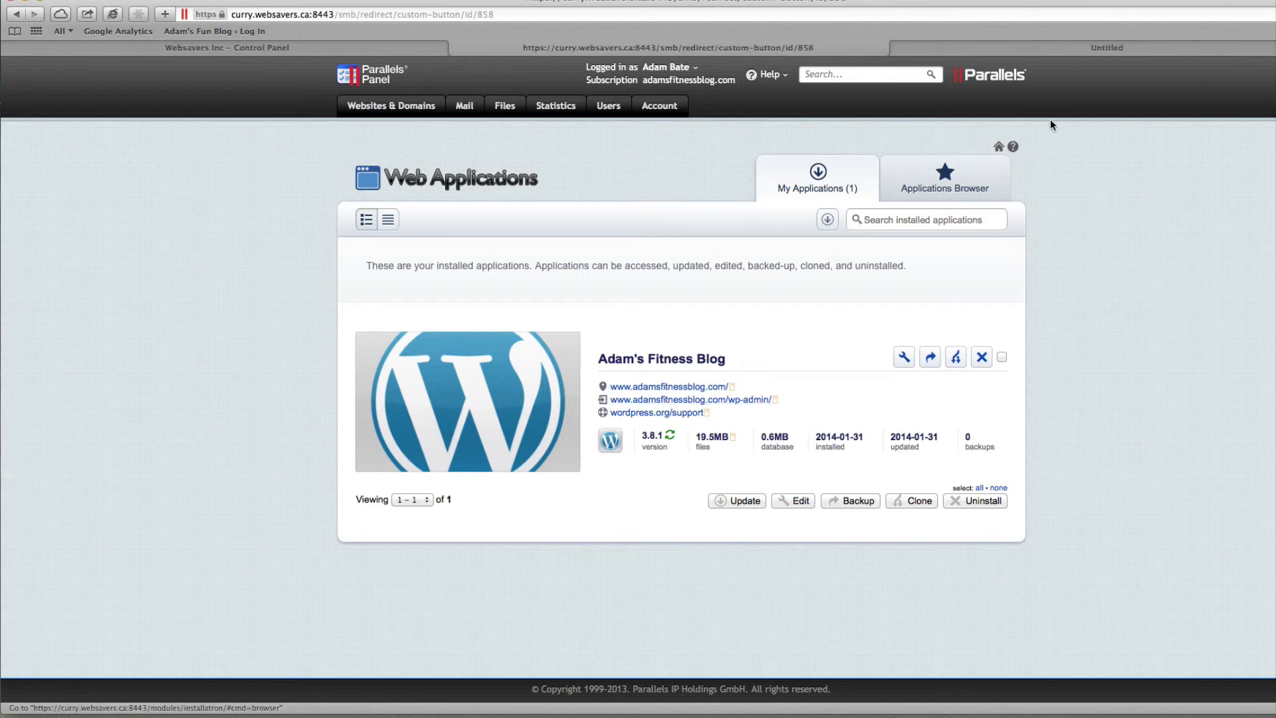
{"action": "left_click", "coordinate": [1076, 50]}
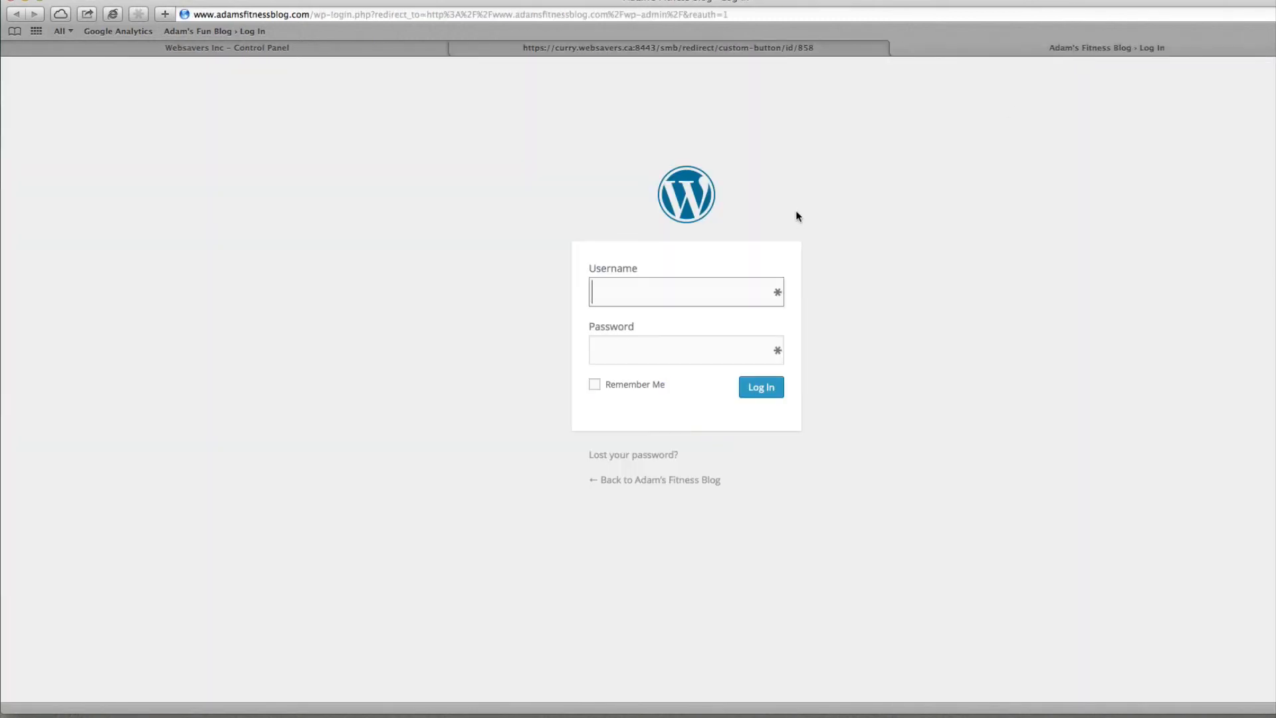
{"action": "type", "text": "adam"}
{"action": "key", "text": "Tab"}
{"action": "type", "text": "••••"}
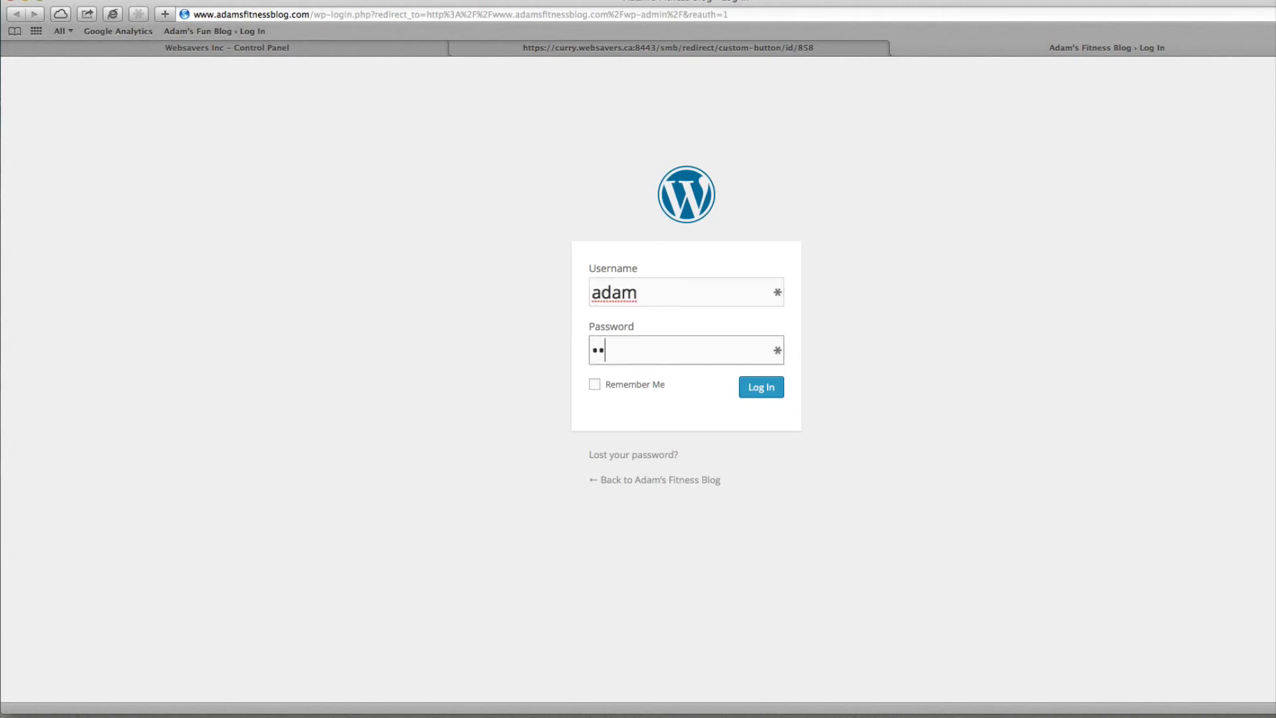
{"action": "type", "text": "•••••••••"}
{"action": "left_click", "coordinate": [761, 392]}
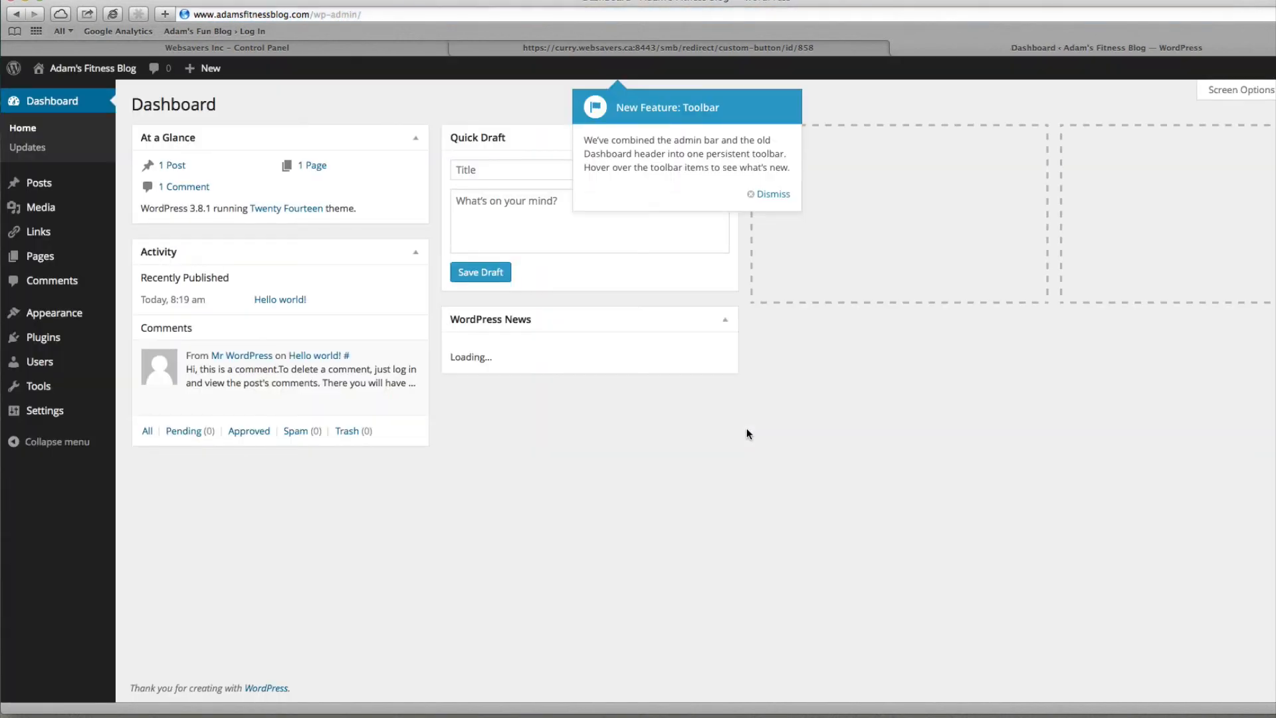
{"action": "left_click", "coordinate": [772, 194]}
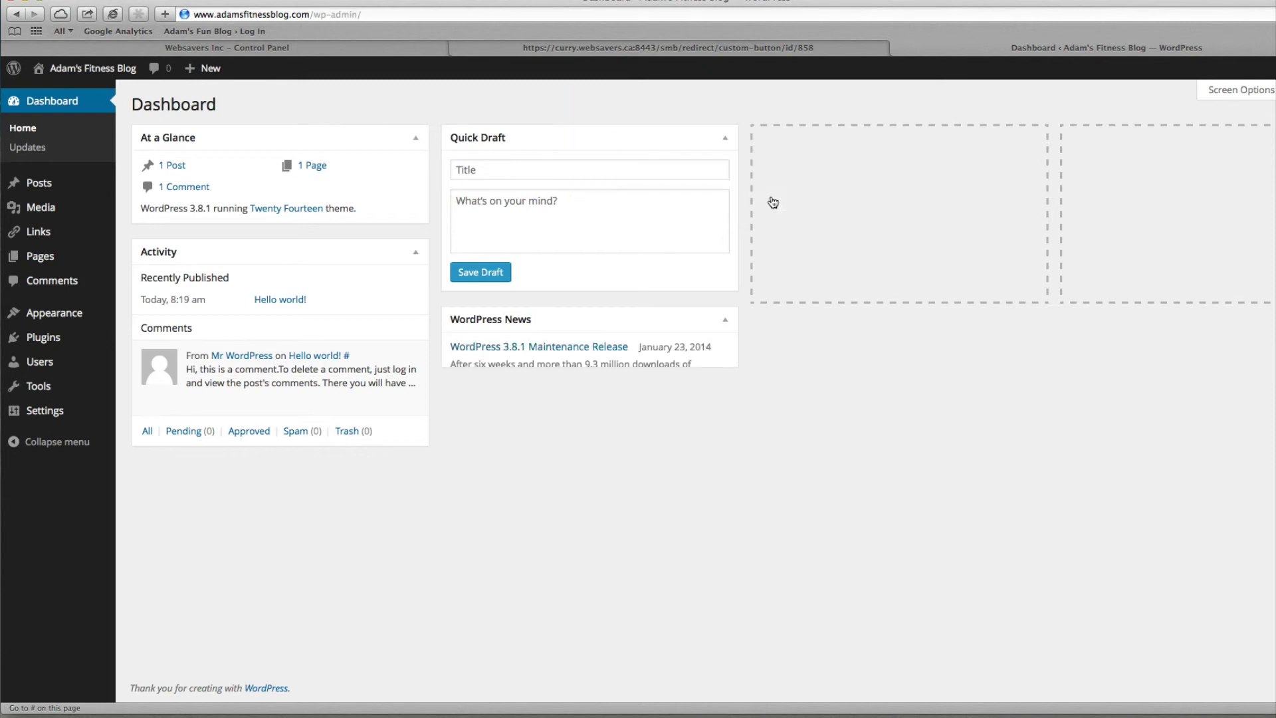